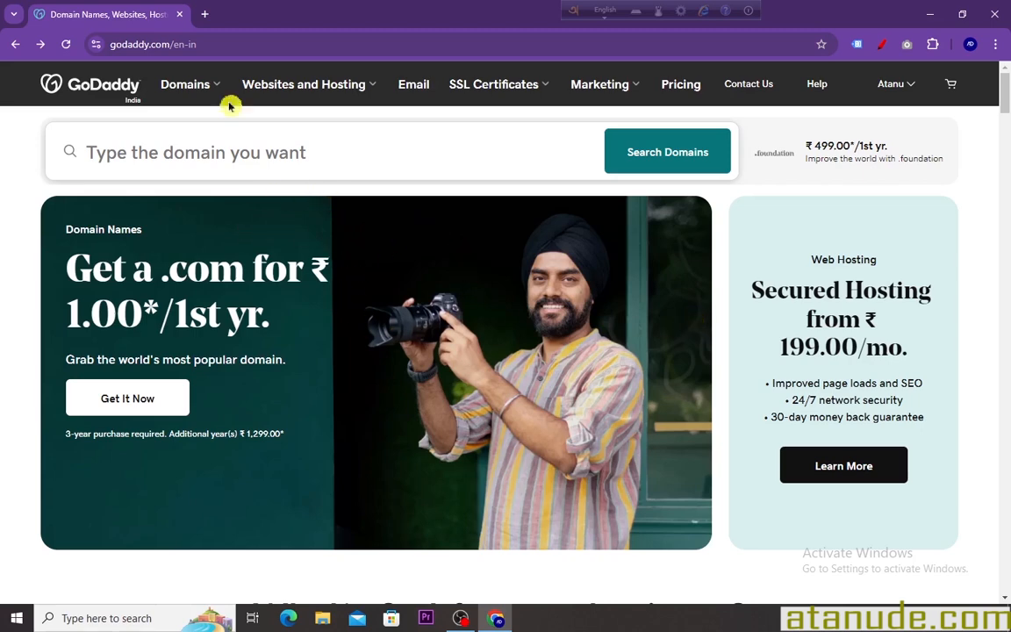
Open the GoDaddy site in a new browser tab and go to the account's My Products page.
click(205, 15)
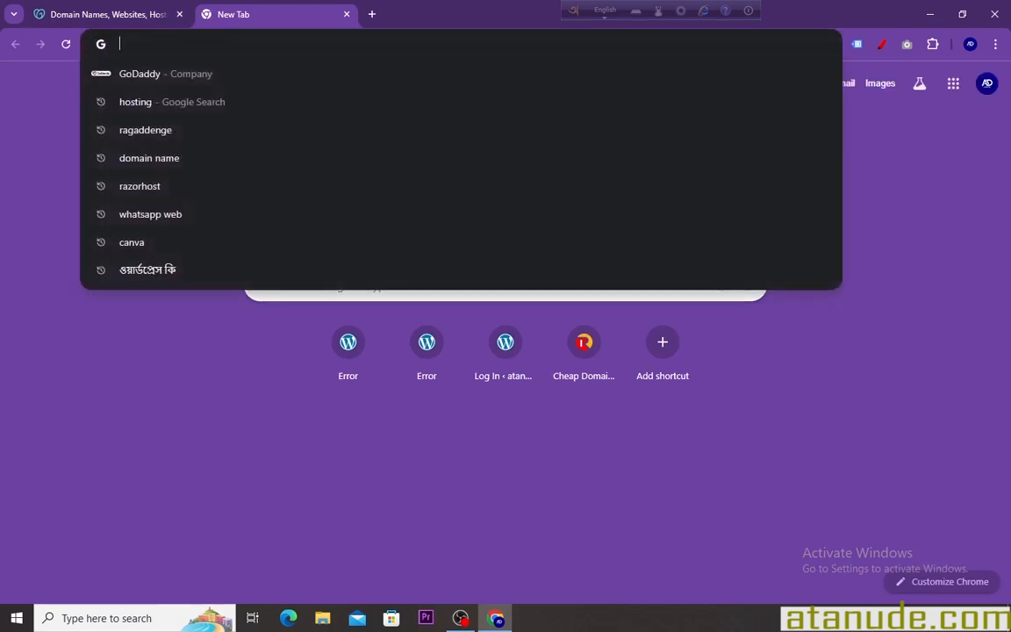
click(158, 74)
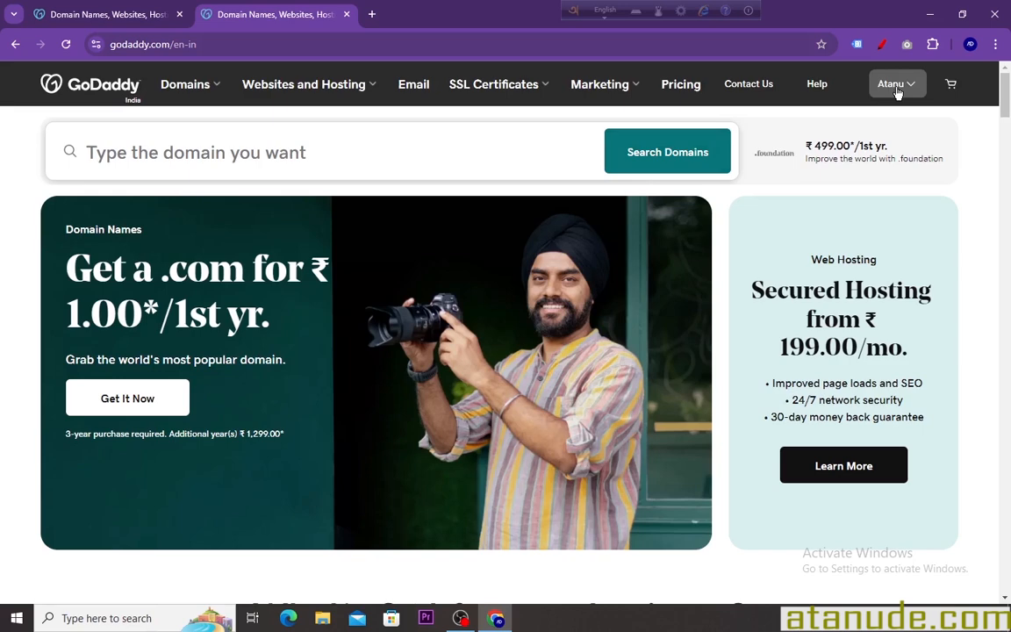
click(898, 88)
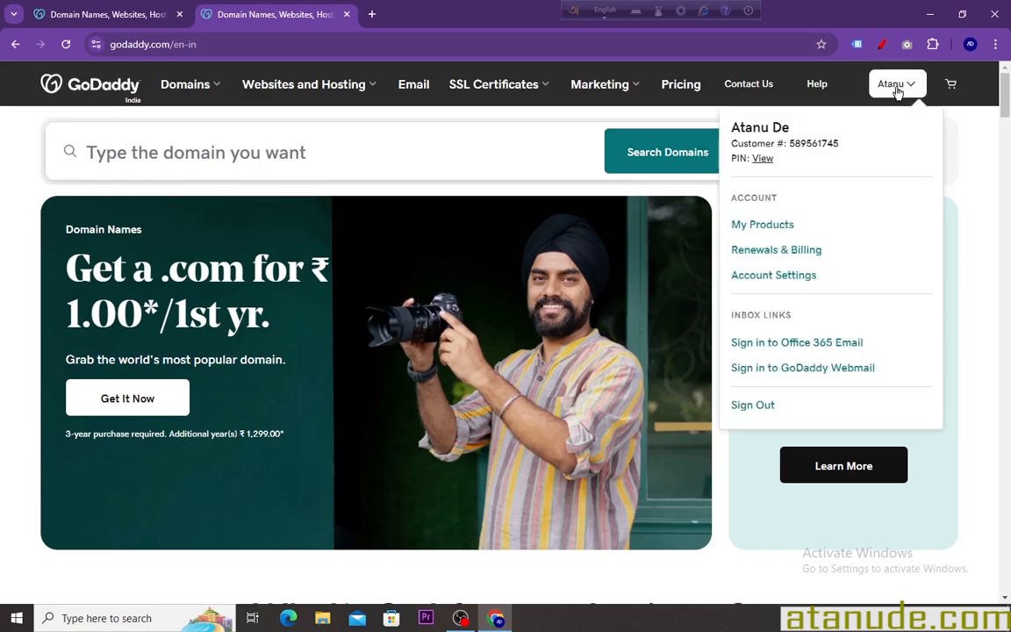
click(752, 228)
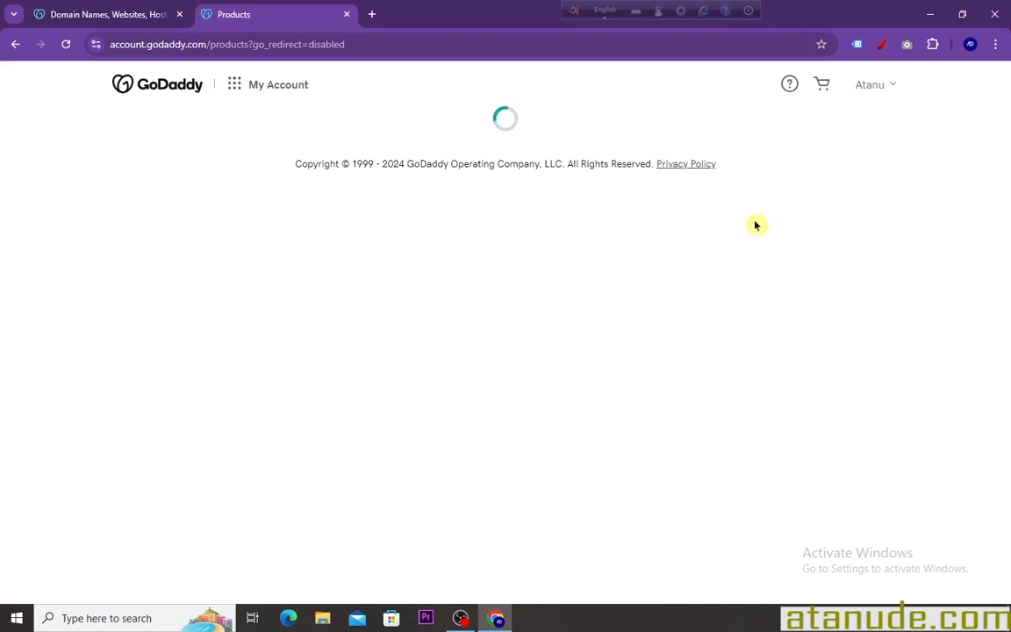
Open the DNS management page for the domain atanudey.xyz from the product list.
scroll(705, 263, down, 2)
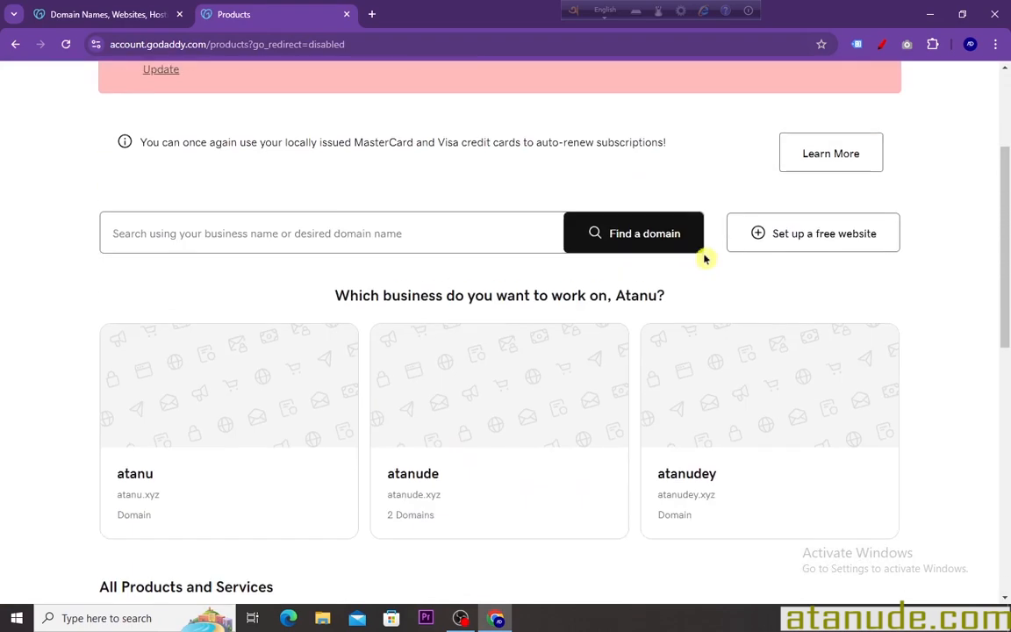
scroll(676, 245, down, 3)
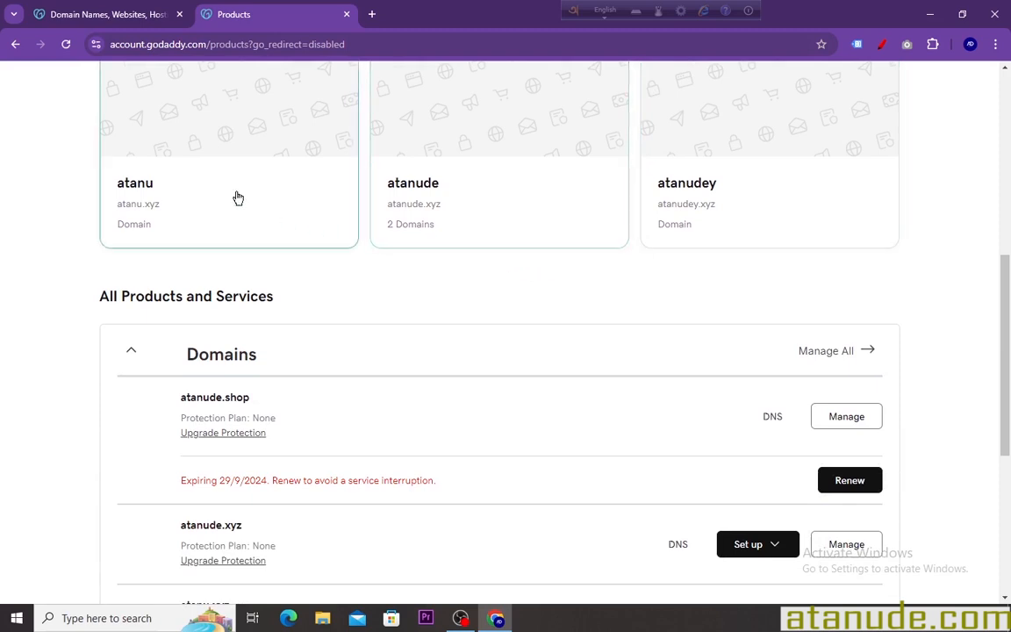
scroll(540, 259, down, 2)
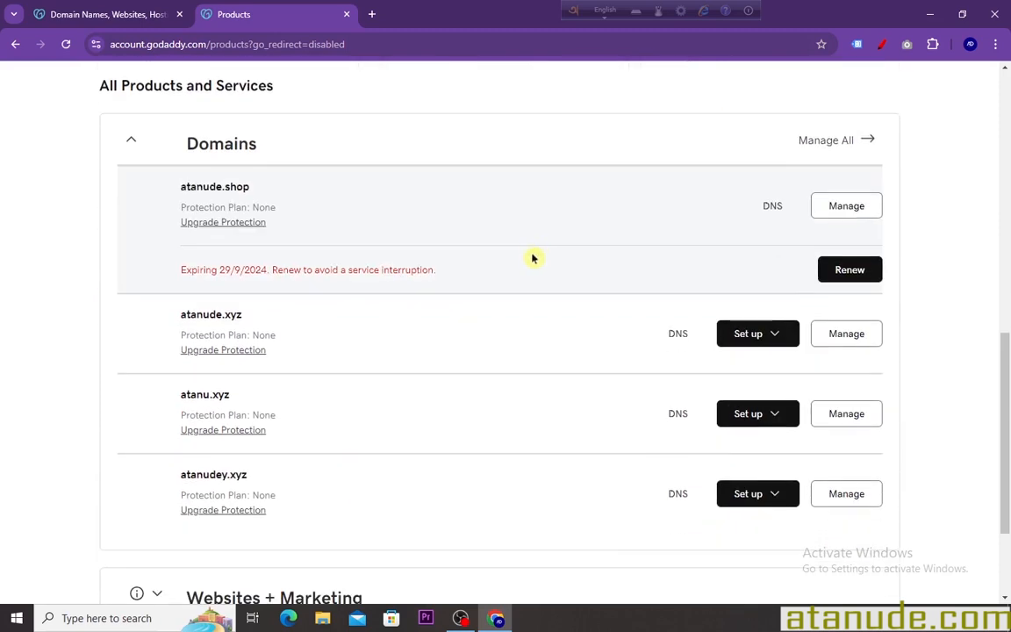
scroll(521, 249, down, 1)
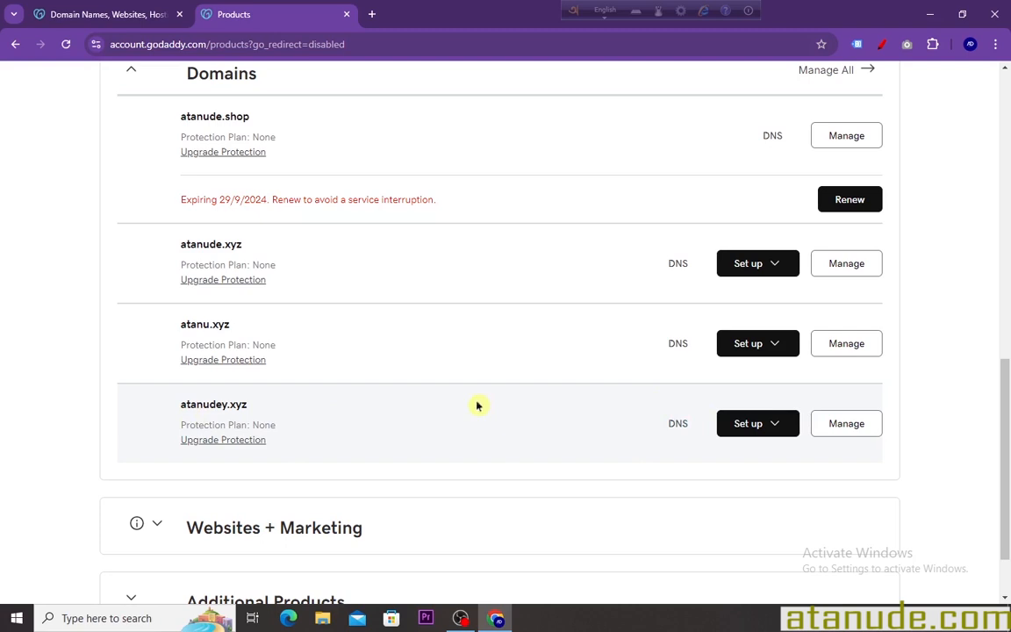
click(677, 427)
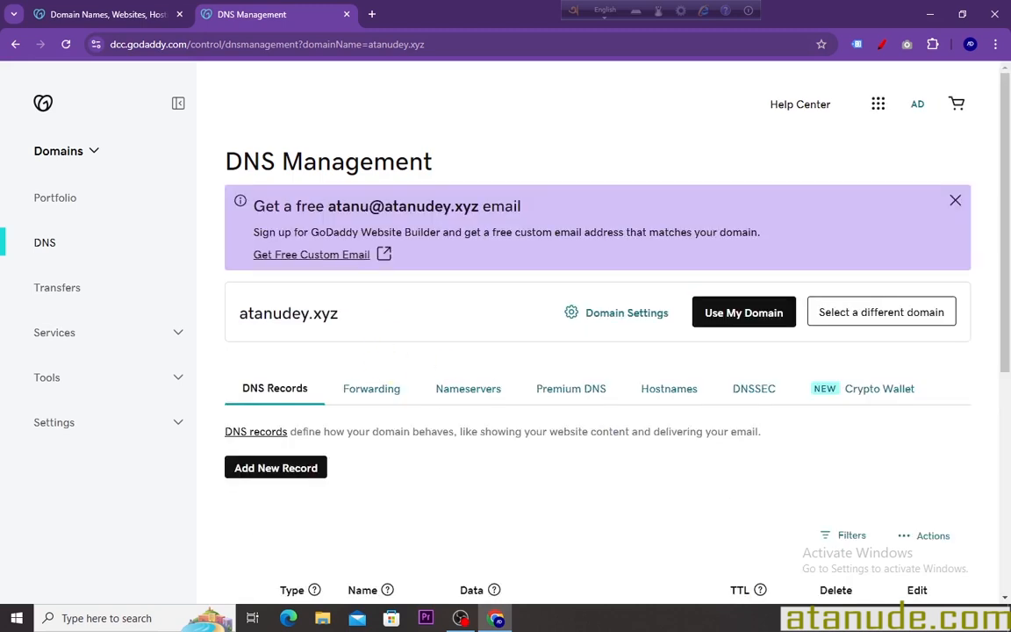
Start changing the nameservers of atanudey.xyz and choose to use your own nameservers.
click(465, 390)
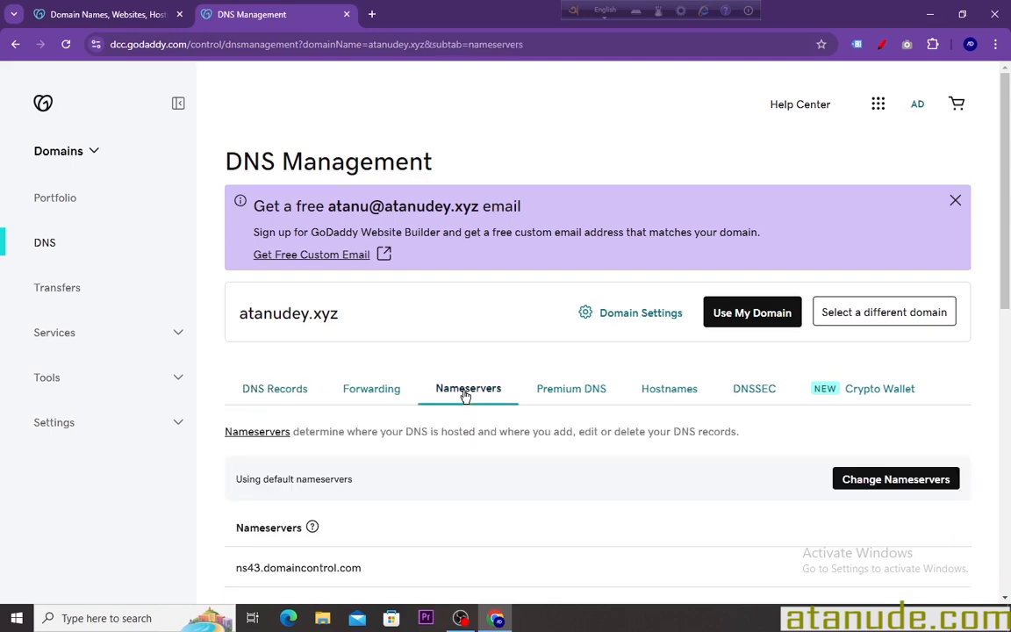
scroll(465, 395, down, 5)
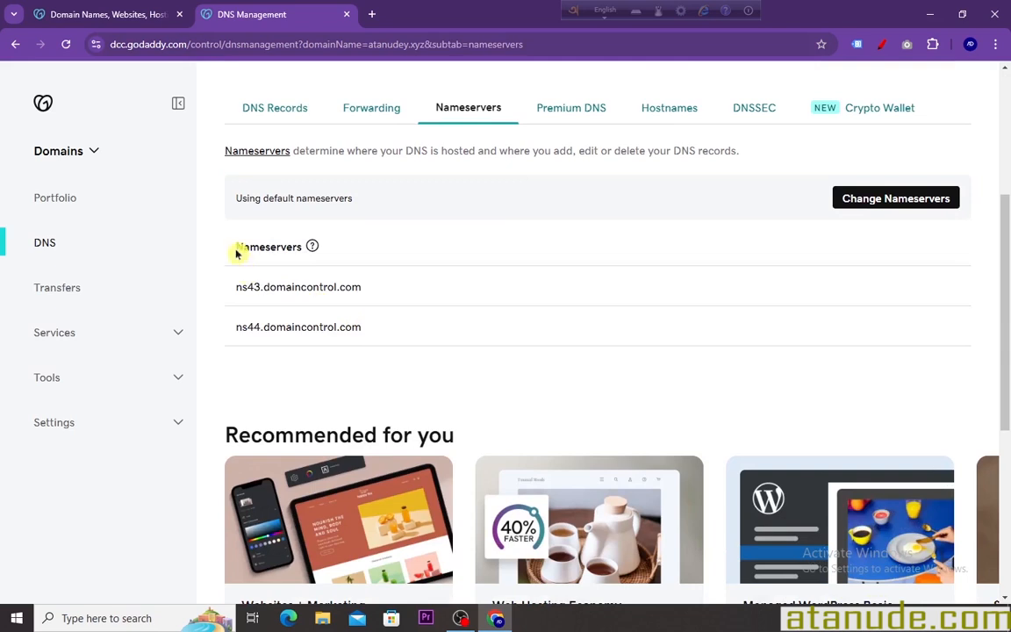
click(312, 246)
click(416, 276)
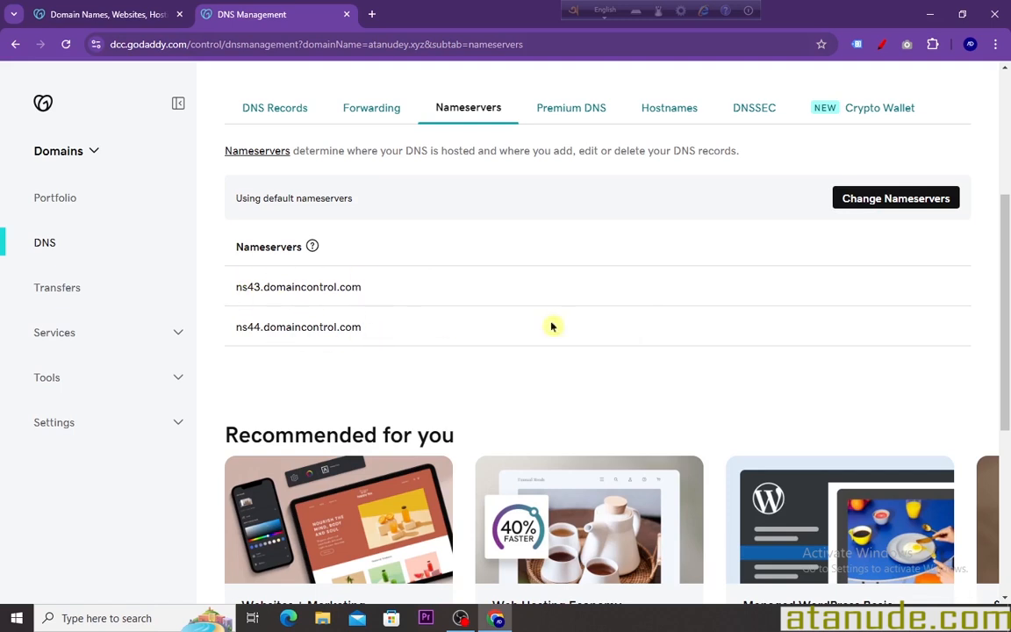
click(886, 203)
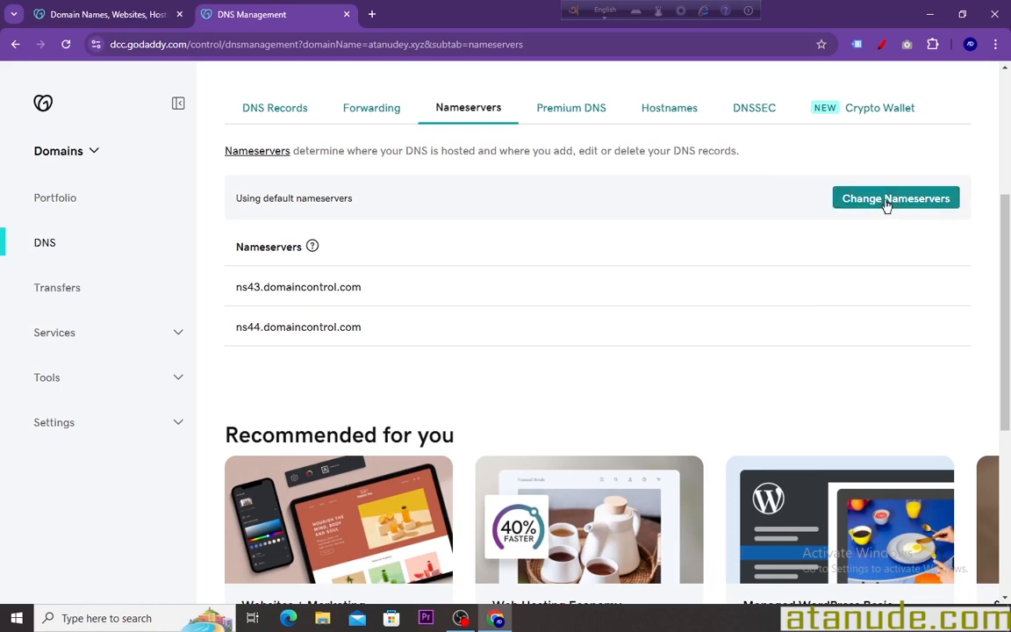
click(887, 204)
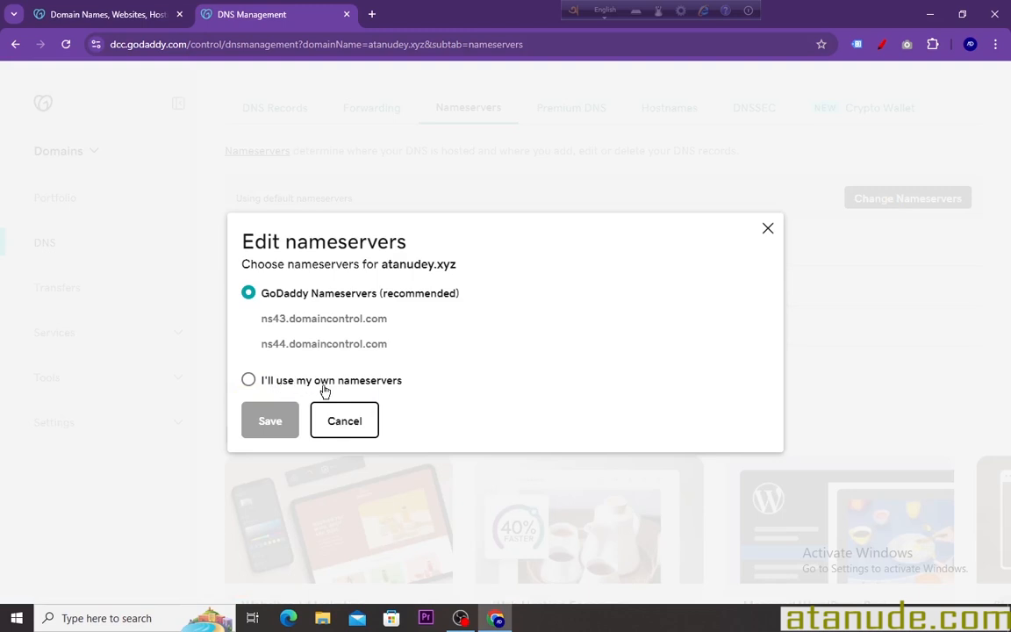
click(249, 382)
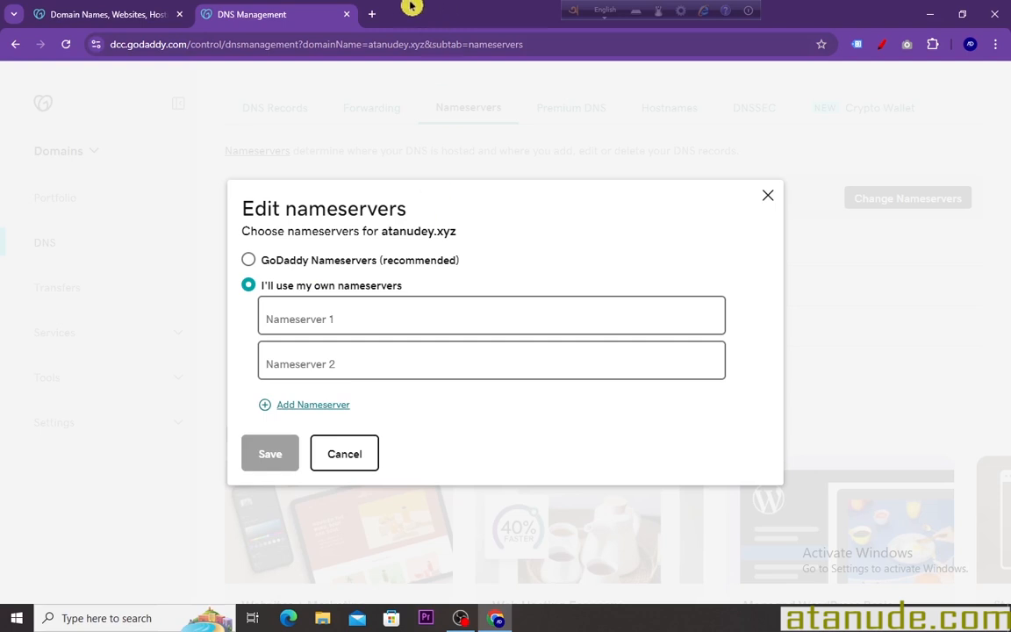
Open Gmail in a new tab and locate the nameserver details in Razorhost Internet's New Account Information email.
click(371, 14)
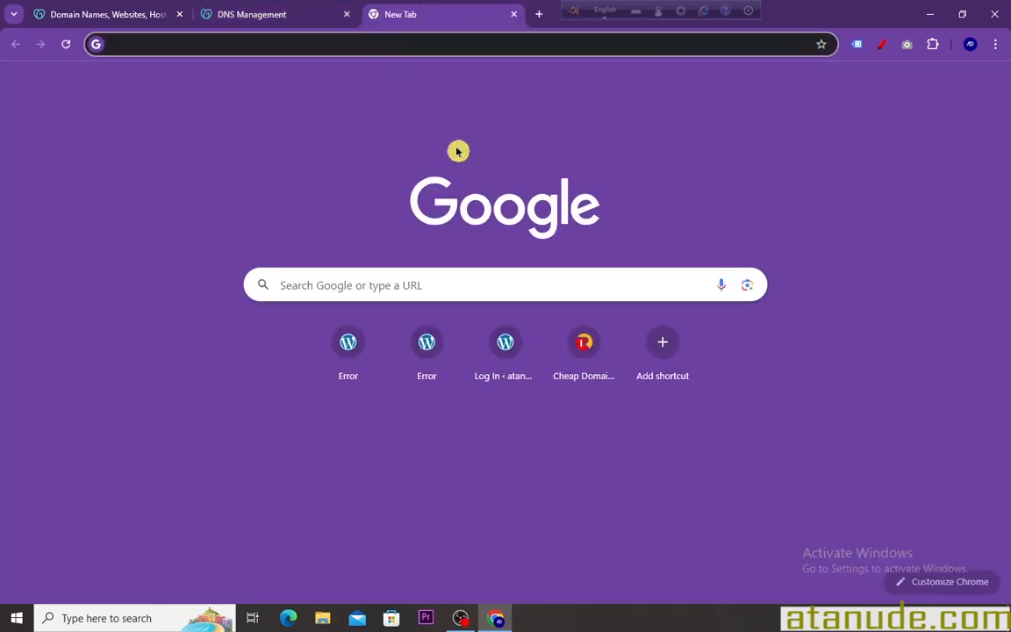
click(840, 85)
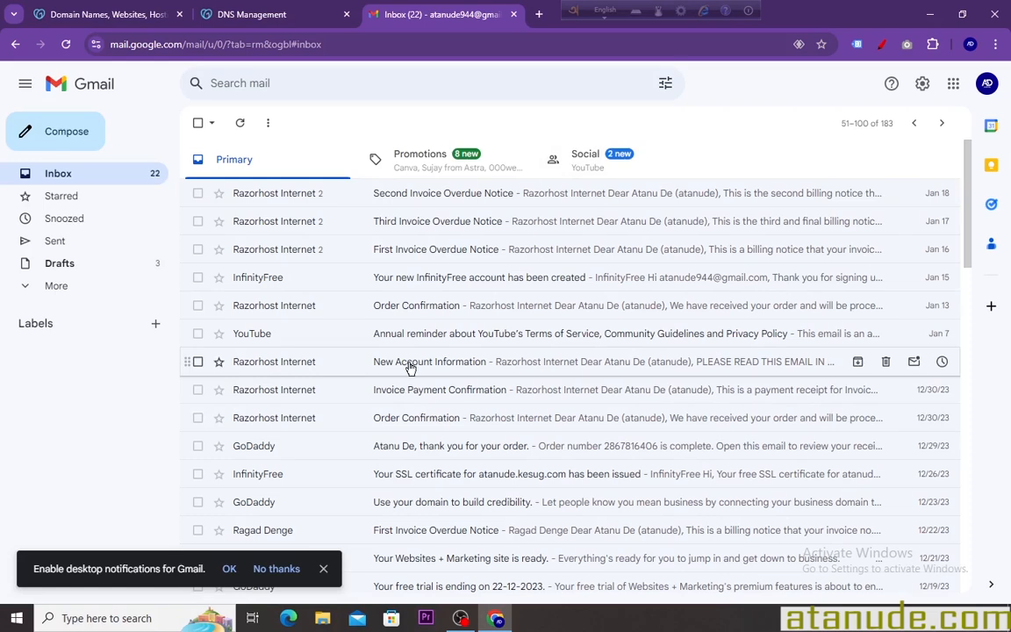
click(378, 362)
scroll(474, 333, down, 3)
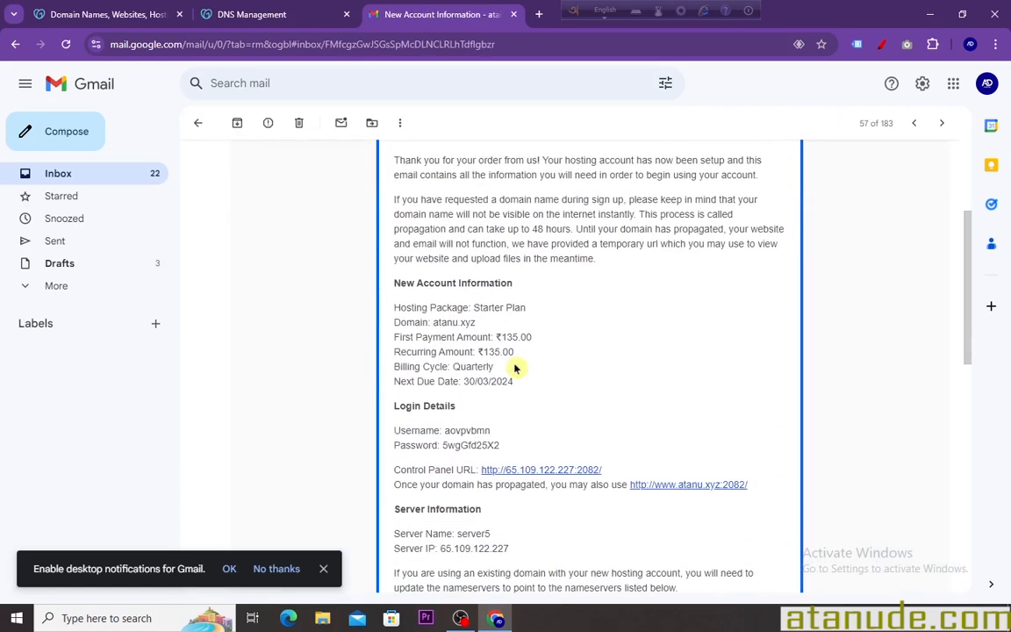
scroll(474, 334, down, 2)
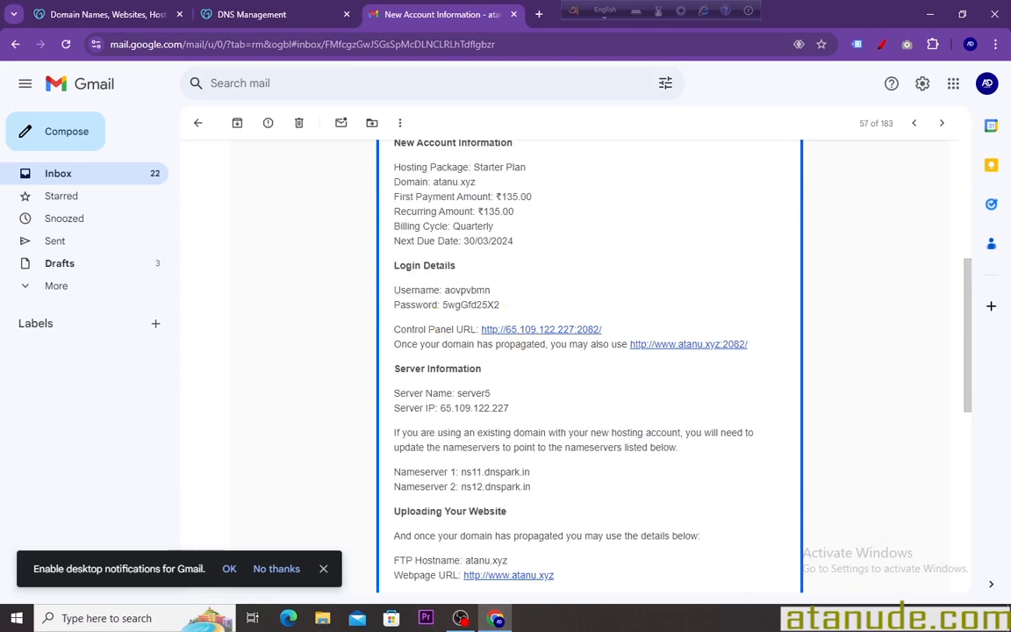
scroll(431, 325, down, 2)
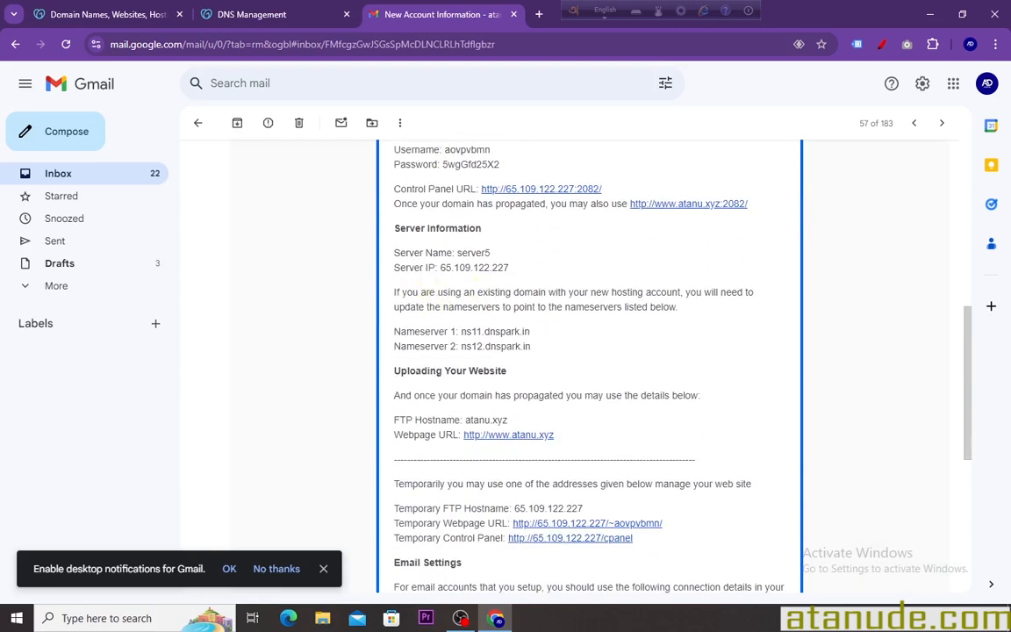
scroll(439, 364, down, 2)
scroll(413, 342, down, 2)
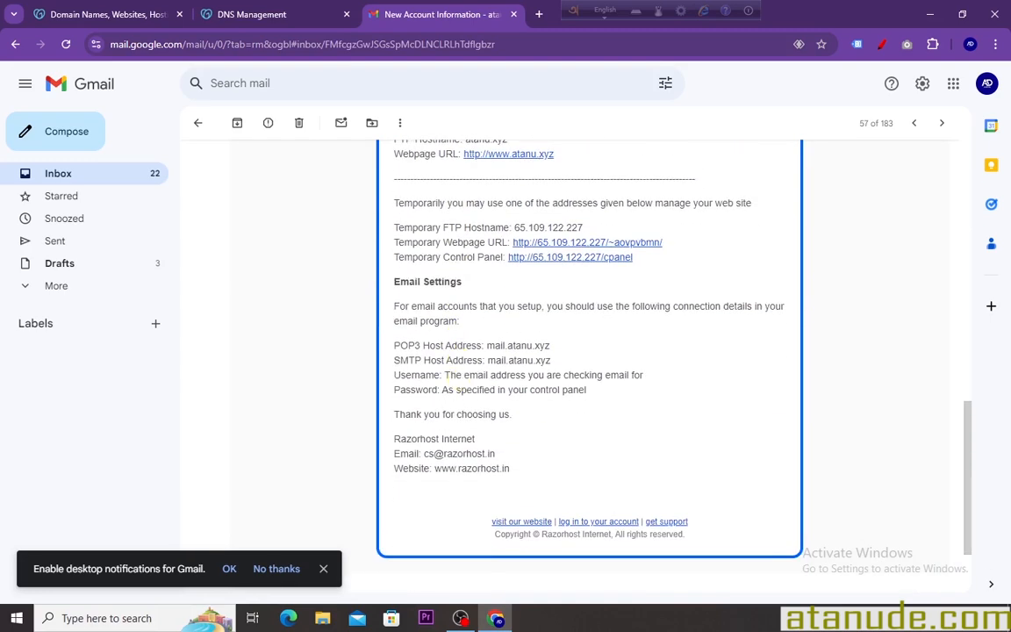
scroll(412, 342, up, 3)
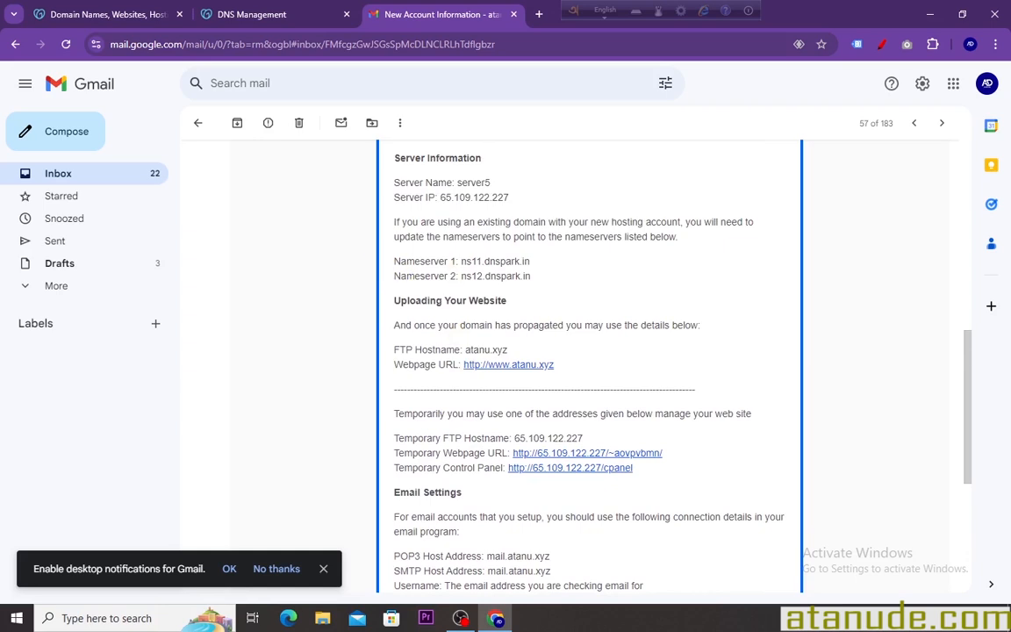
Copy ns11.dnspark.in from the hosting email into GoDaddy's Nameserver 1 field.
drag(461, 261, 531, 261)
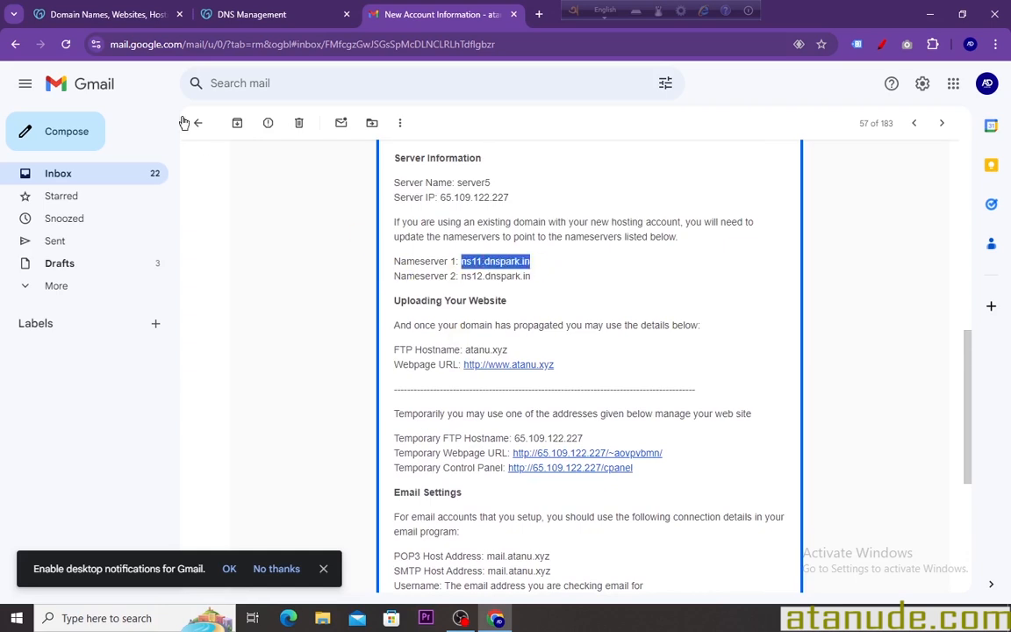
click(261, 16)
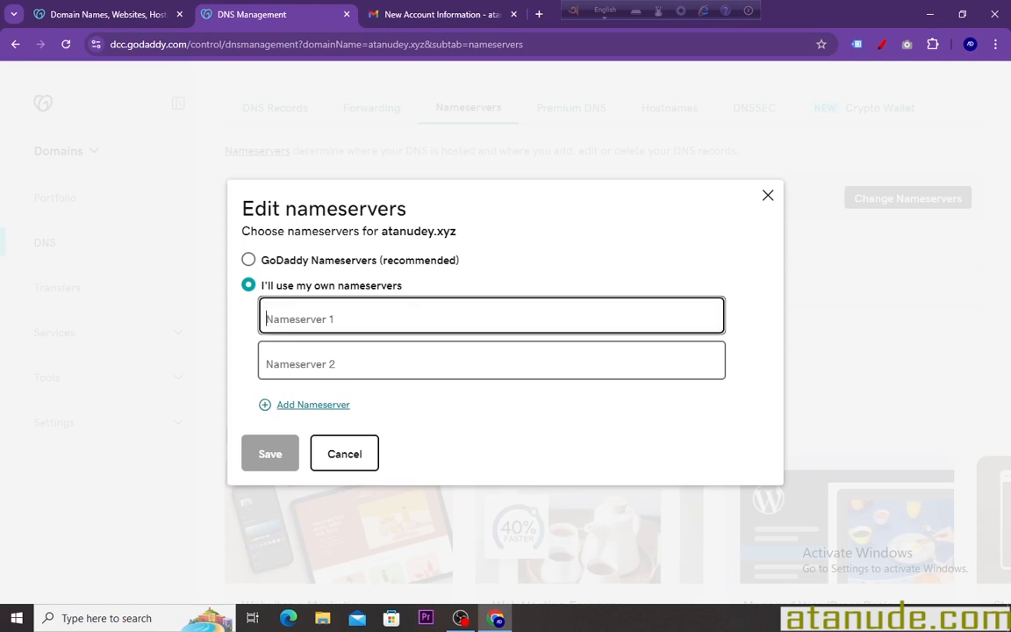
right_click(300, 316)
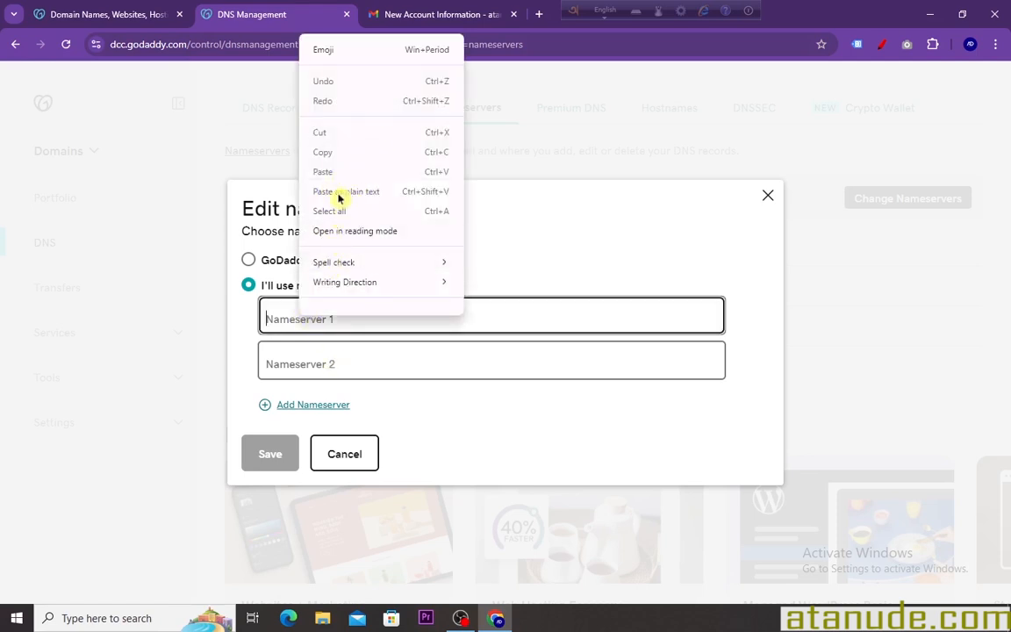
click(418, 17)
right_click(492, 263)
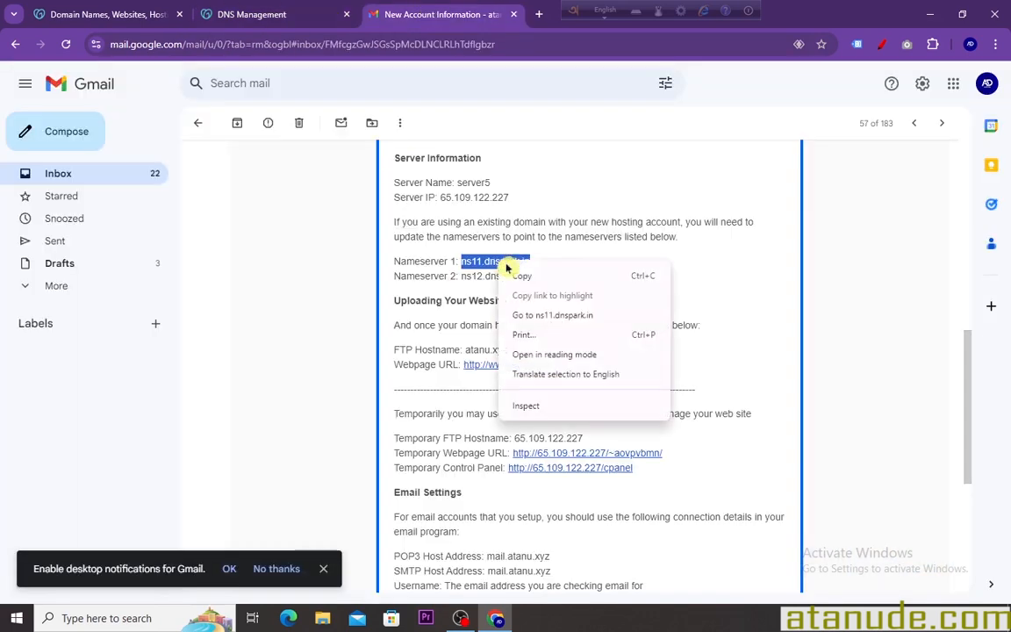
click(525, 278)
click(254, 16)
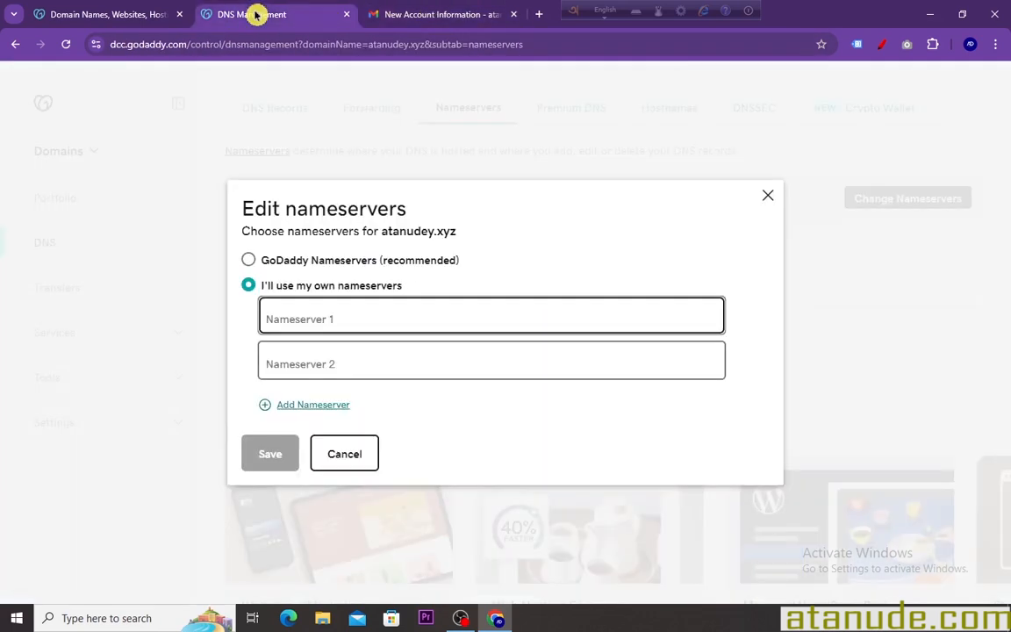
right_click(337, 320)
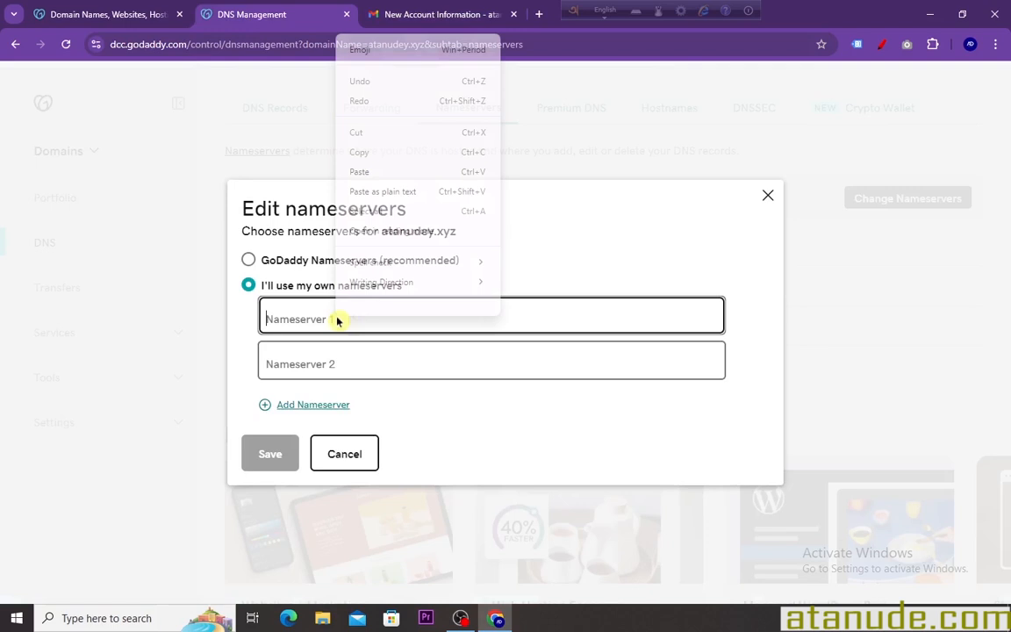
click(368, 171)
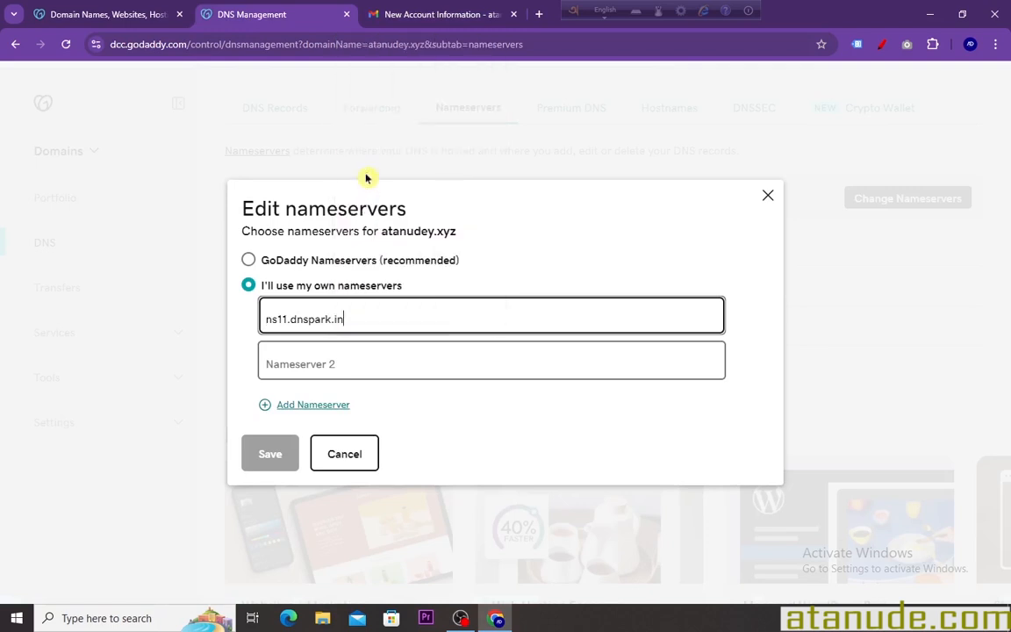
Copy ns12.dnspark.in from the hosting email into GoDaddy's Nameserver 2 field.
click(422, 11)
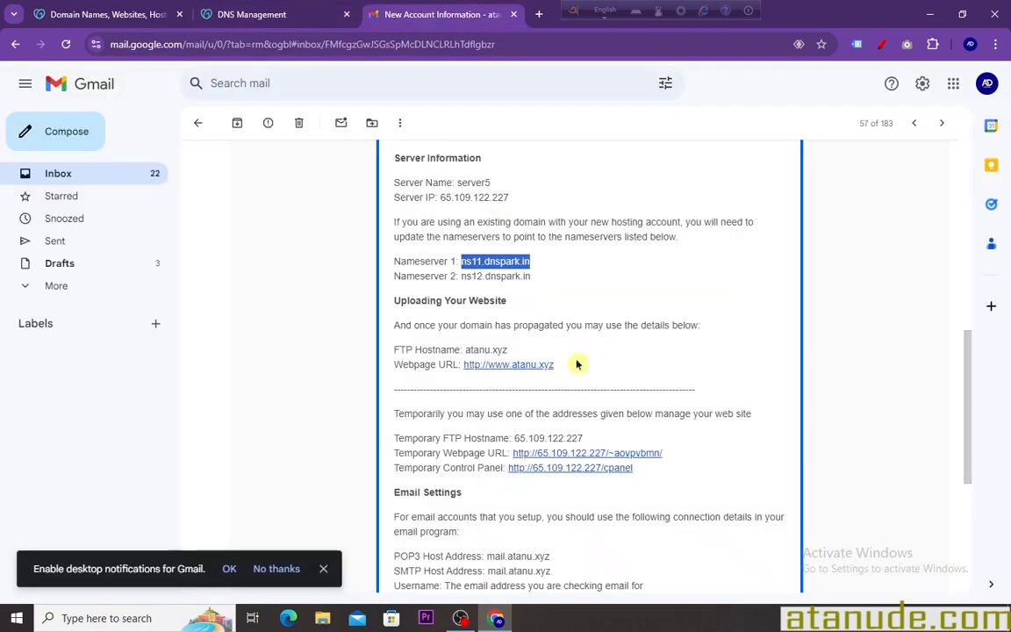
click(554, 281)
drag(462, 277, 531, 276)
right_click(508, 278)
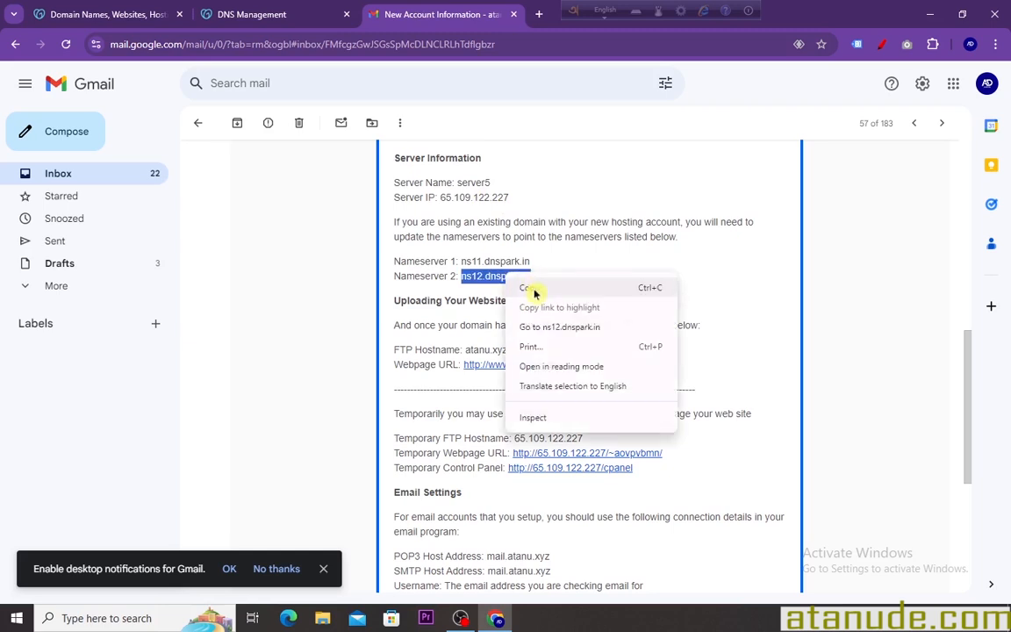
click(533, 290)
click(253, 14)
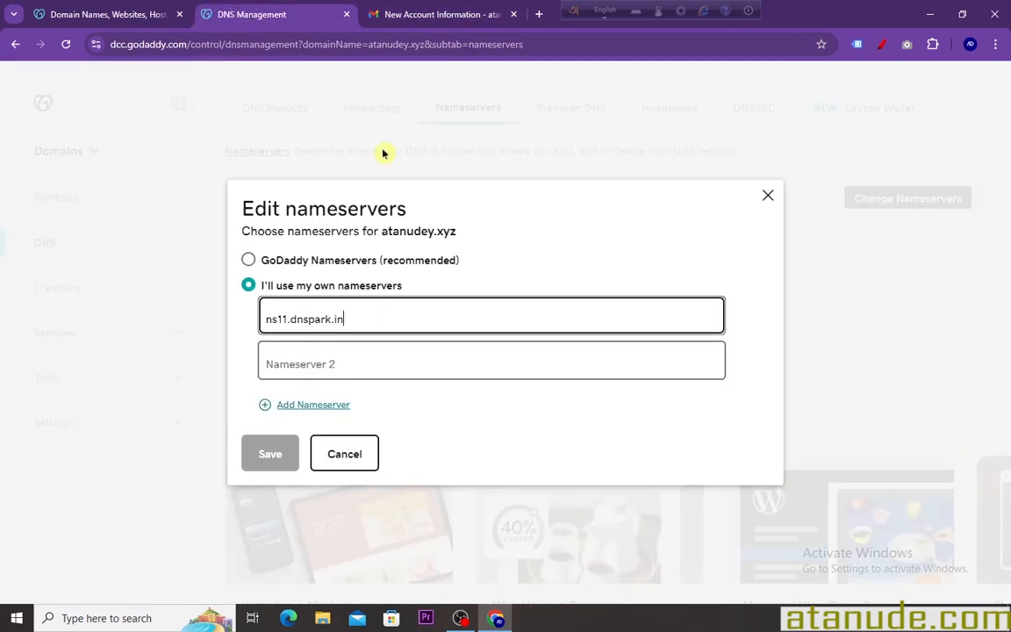
click(334, 360)
right_click(334, 357)
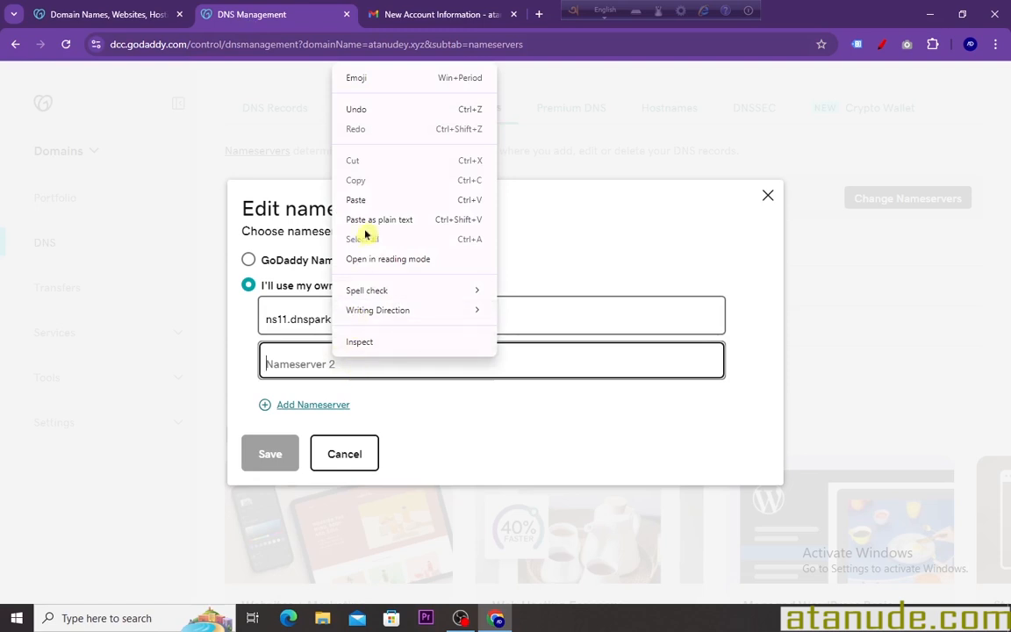
click(358, 200)
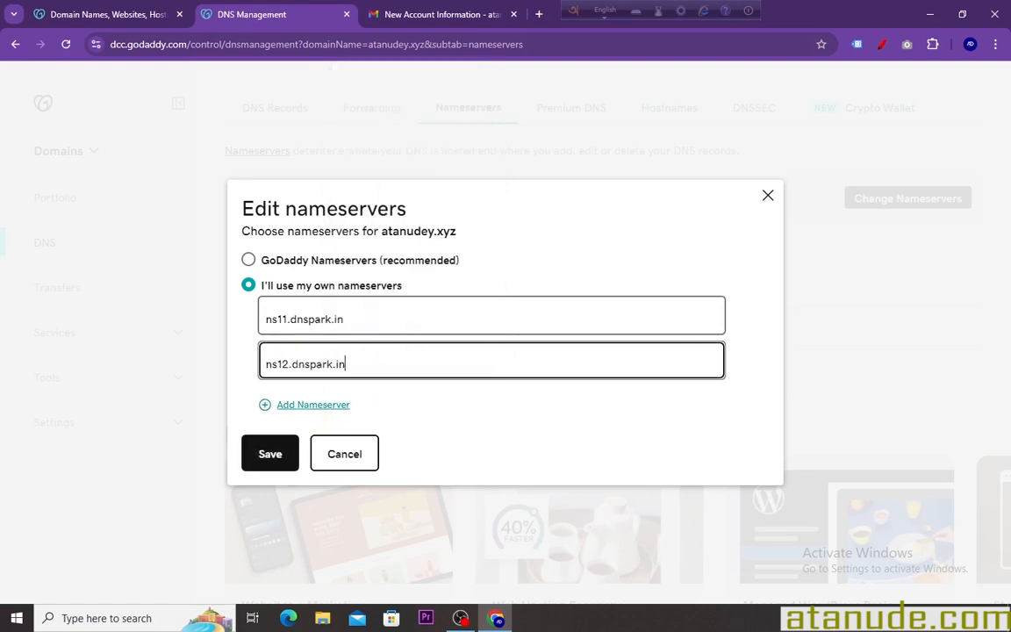
Add two more nameserver fields, Nameserver 3 and Nameserver 4, for atanudey.xyz.
click(309, 409)
click(294, 434)
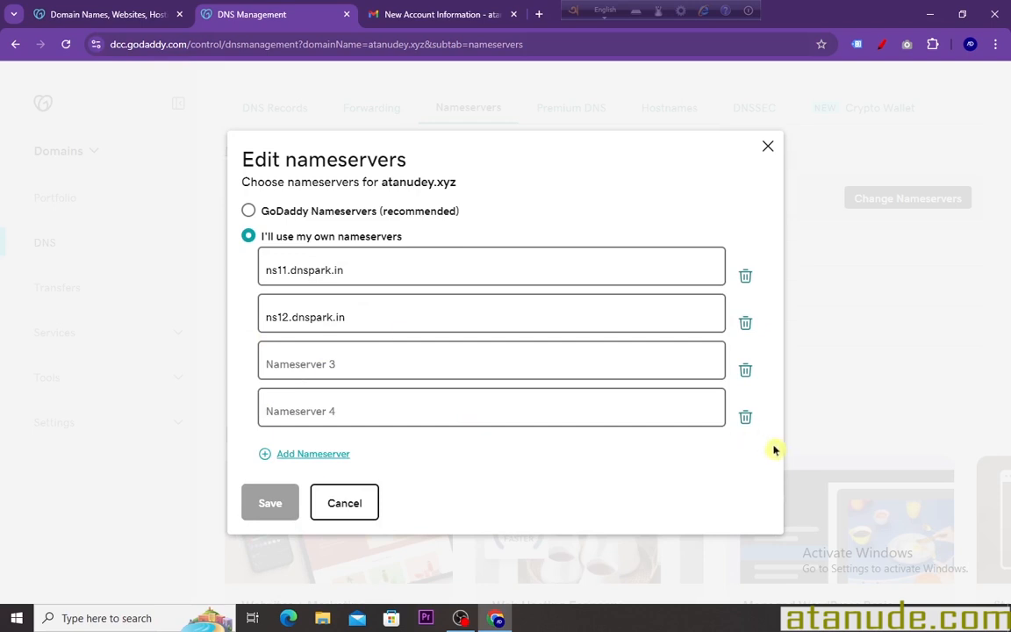
Remove the empty Nameserver 3 and Nameserver 4 fields for atanudey.xyz.
click(745, 417)
click(746, 391)
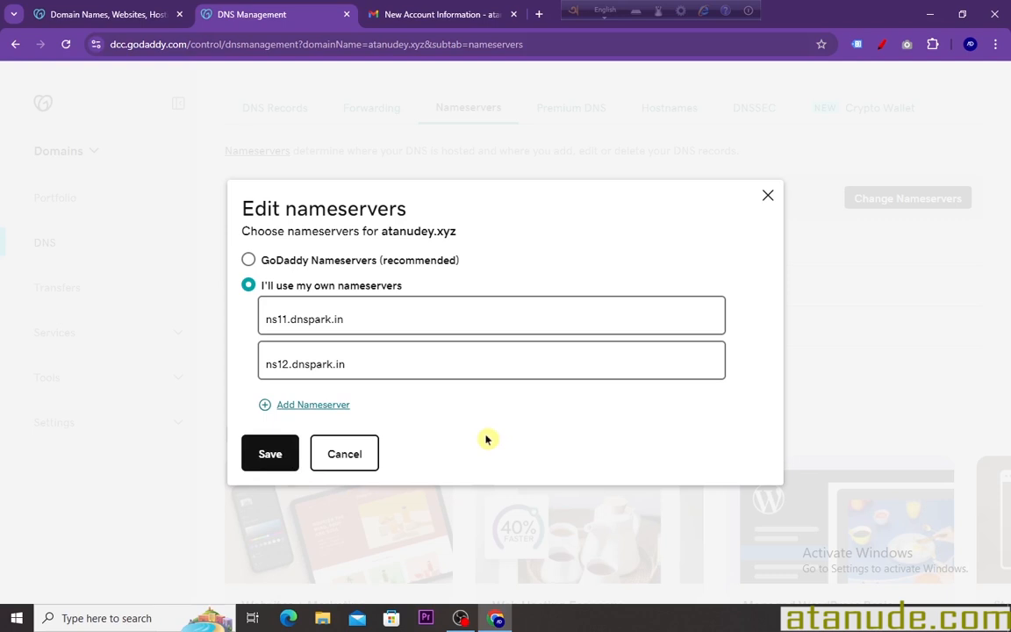
Search Google for ragaddenge in a new tab and open the Ragad Denge website.
click(539, 14)
click(460, 44)
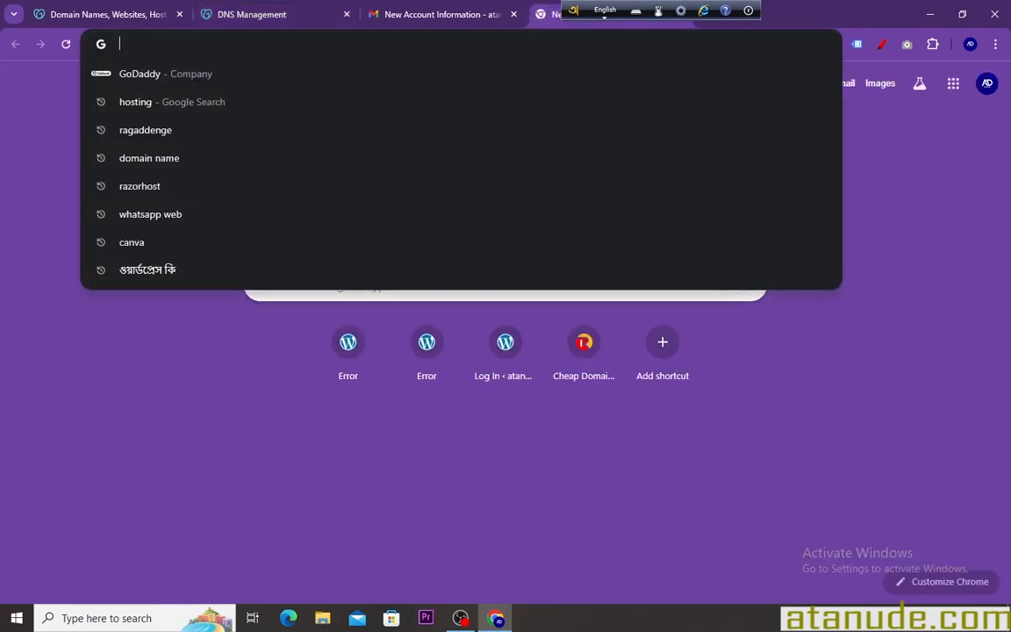
text(r)
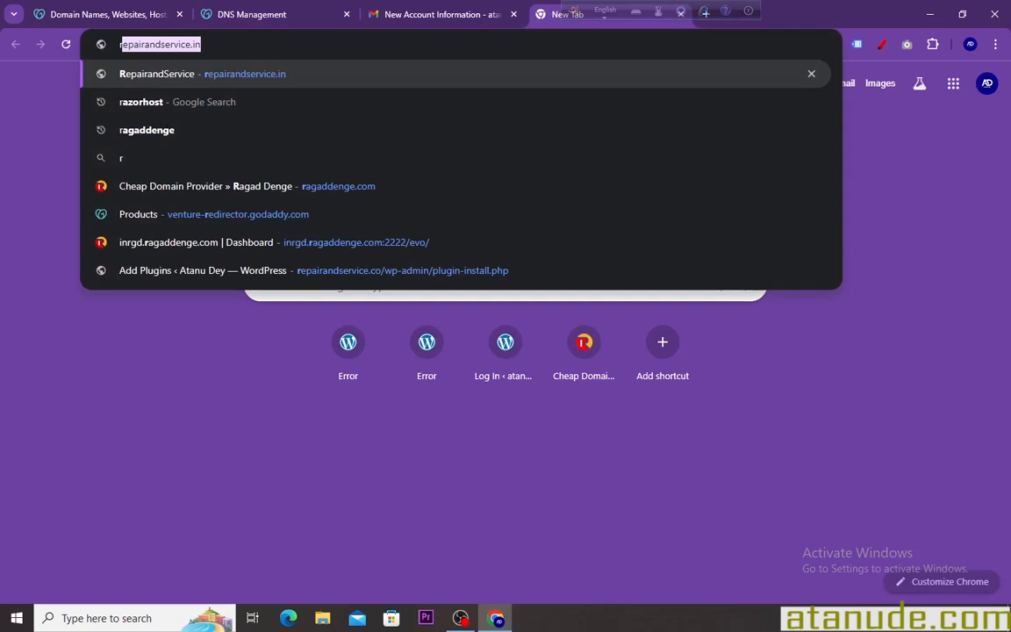
click(135, 132)
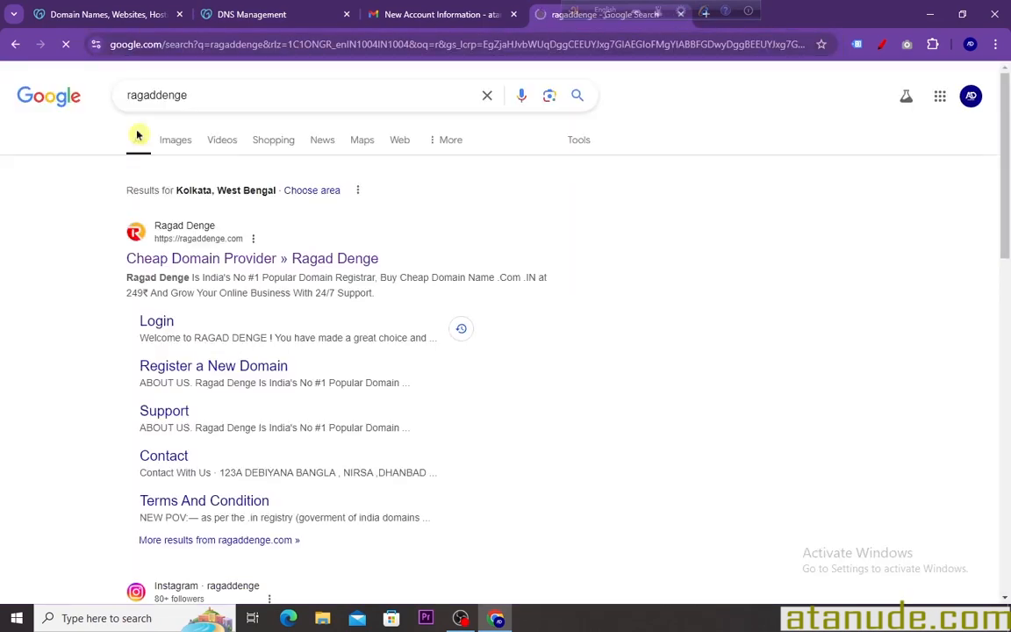
click(147, 235)
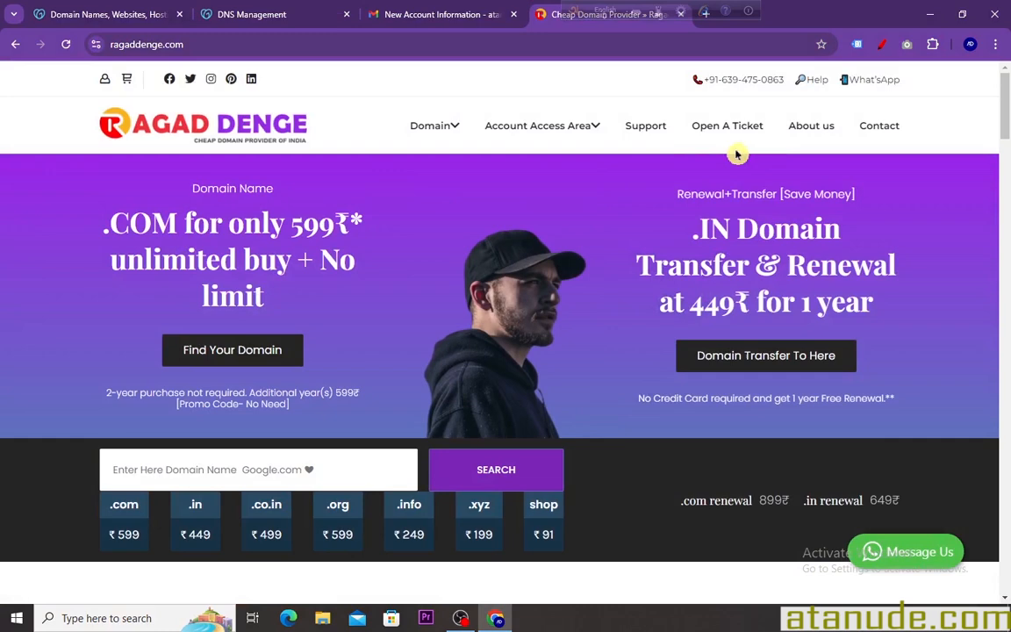
Log in to the Ragad Denge client area with the saved account credentials.
mouse_move(596, 132)
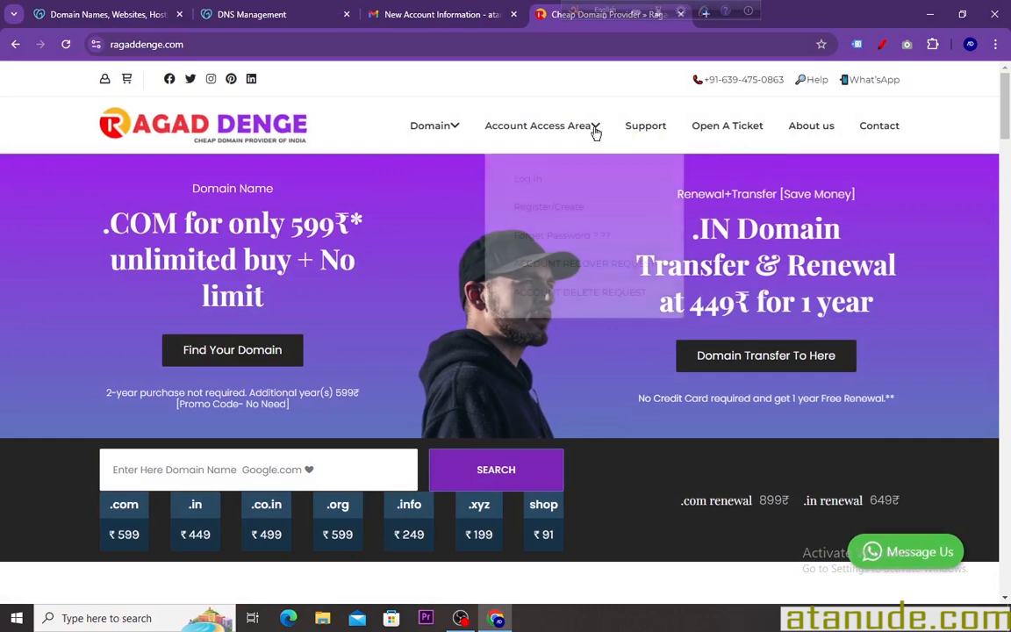
click(537, 180)
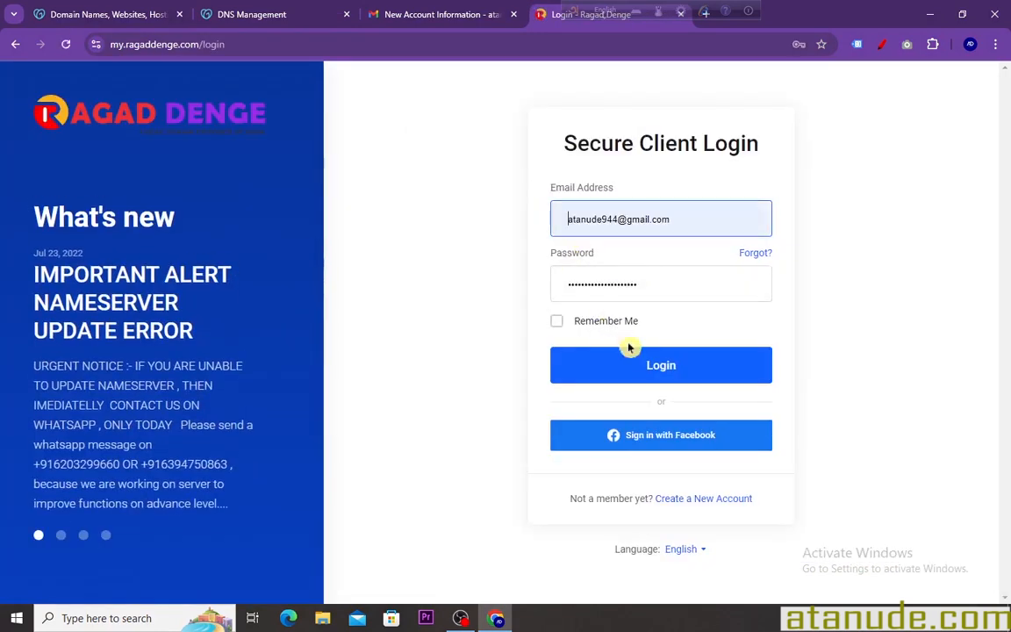
click(644, 366)
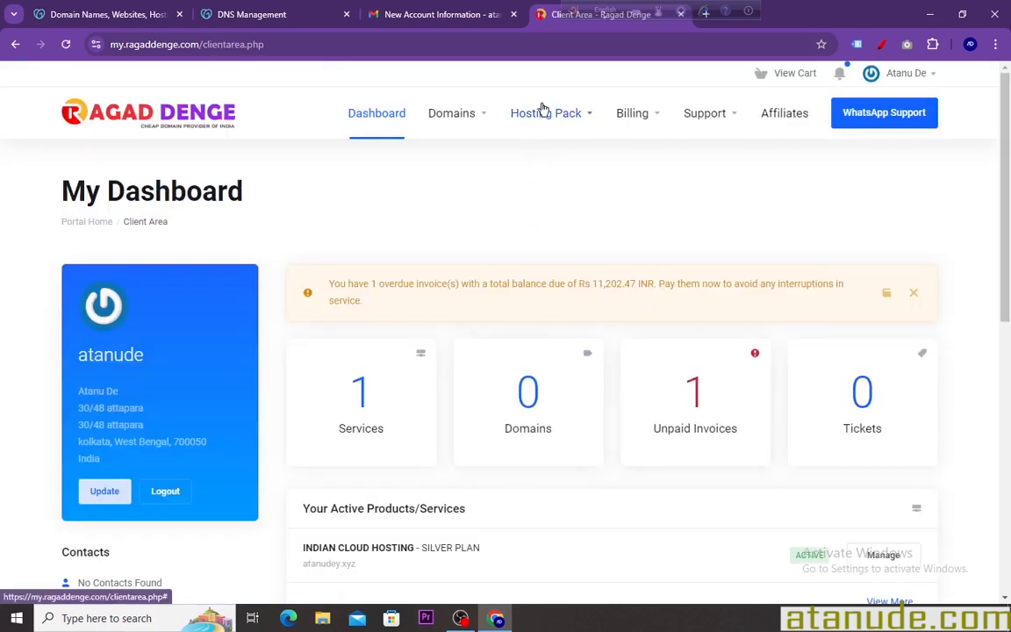
Open the details of the active Indian Cloud Hosting Silver Plan for atanudey.xyz from the hosting services list.
click(545, 112)
click(574, 163)
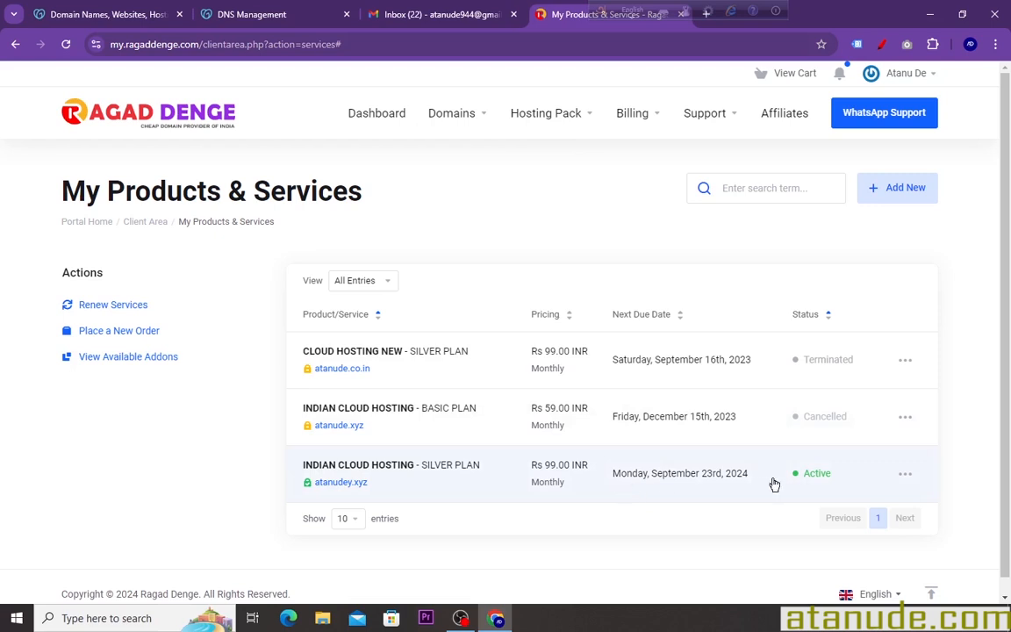
click(906, 475)
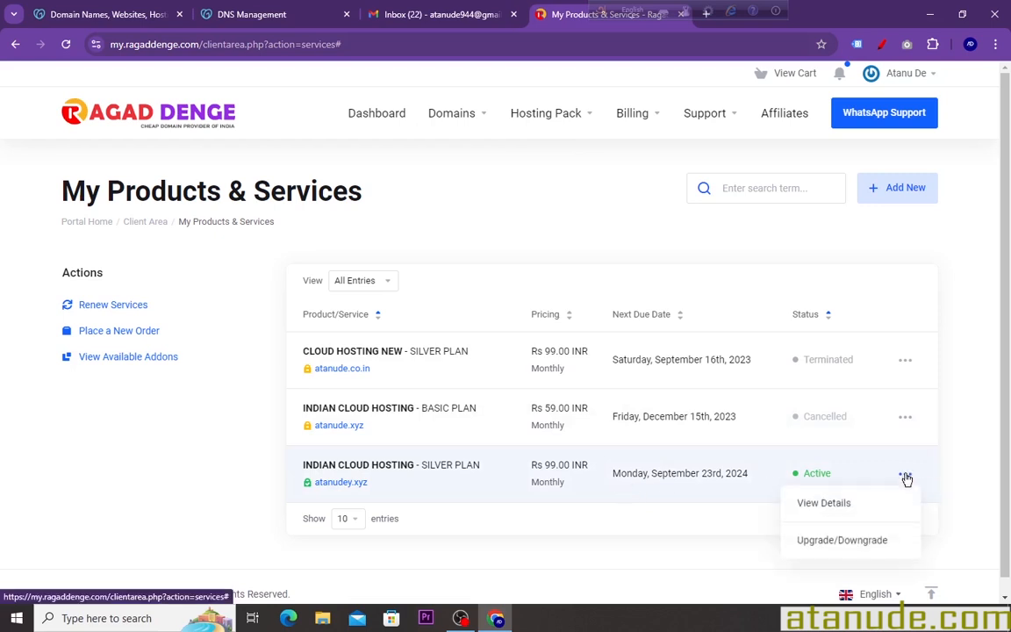
click(840, 511)
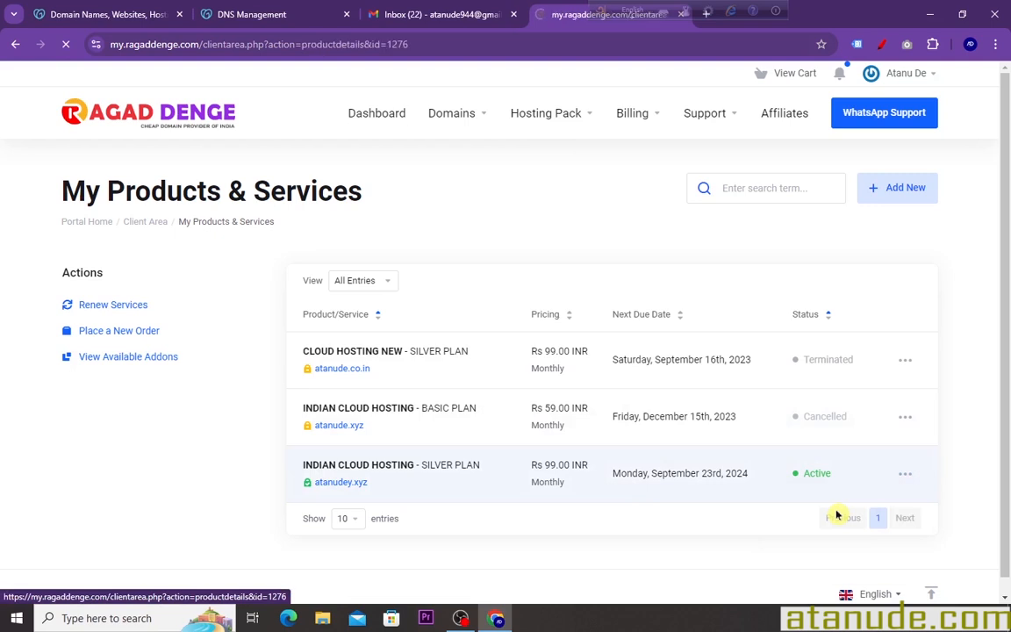
Display the Silver Plan's hosting information and locate its nameservers.
scroll(600, 457, down, 2)
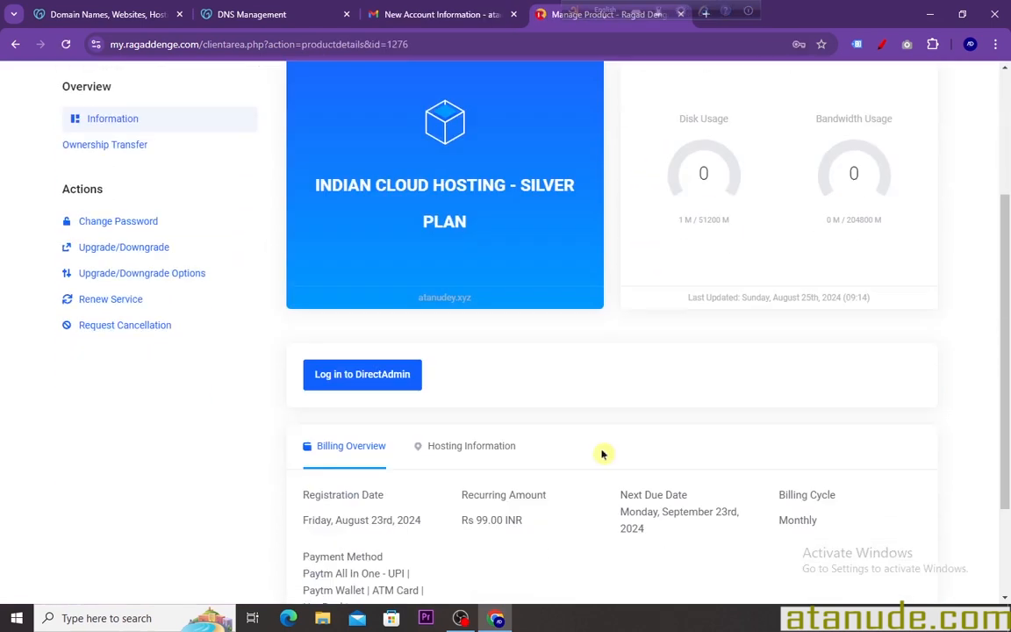
scroll(579, 436, down, 2)
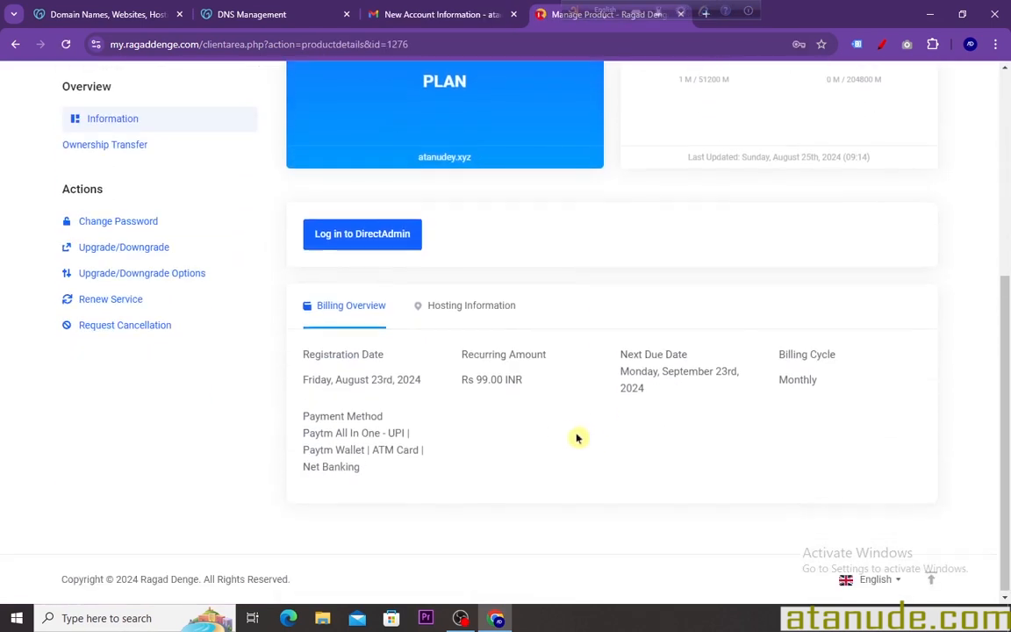
click(455, 305)
scroll(500, 386, down, 3)
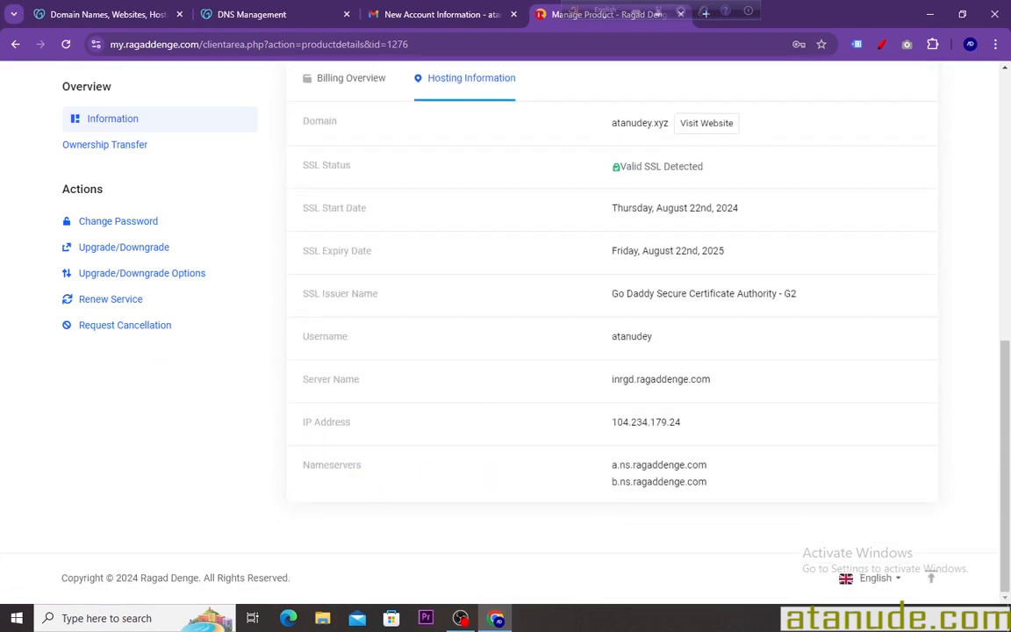
Copy a.ns.ragaddenge.com from the hosting information and replace GoDaddy's first nameserver with it.
drag(715, 463, 624, 465)
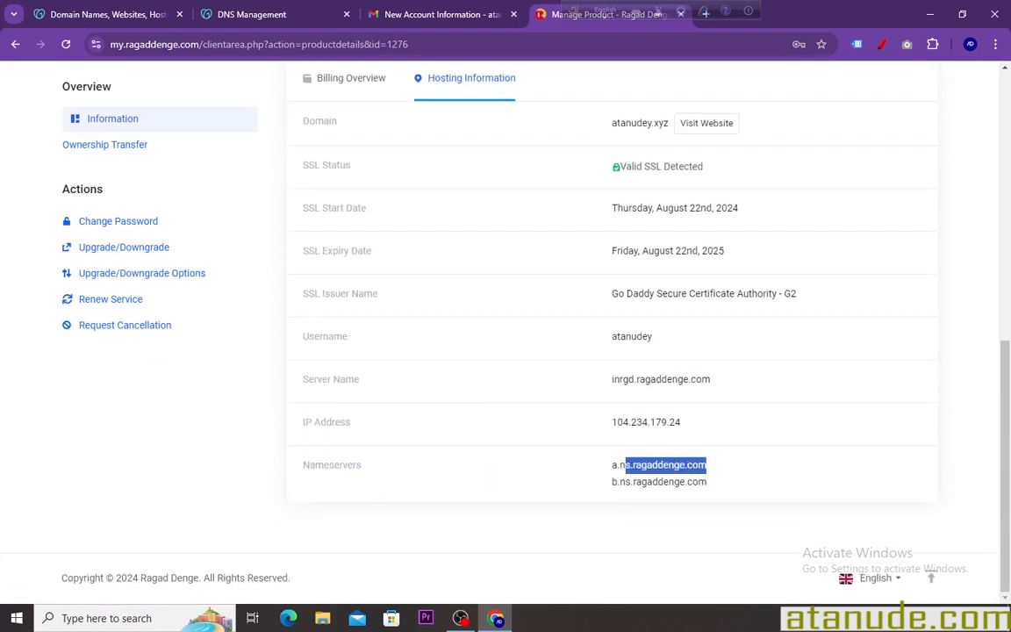
right_click(649, 464)
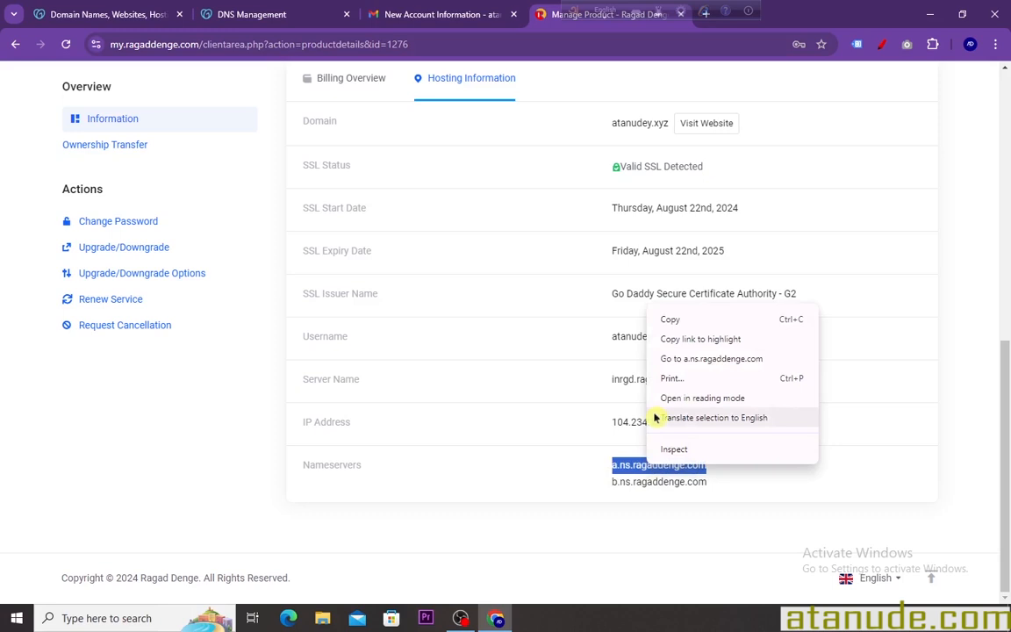
click(676, 318)
click(244, 16)
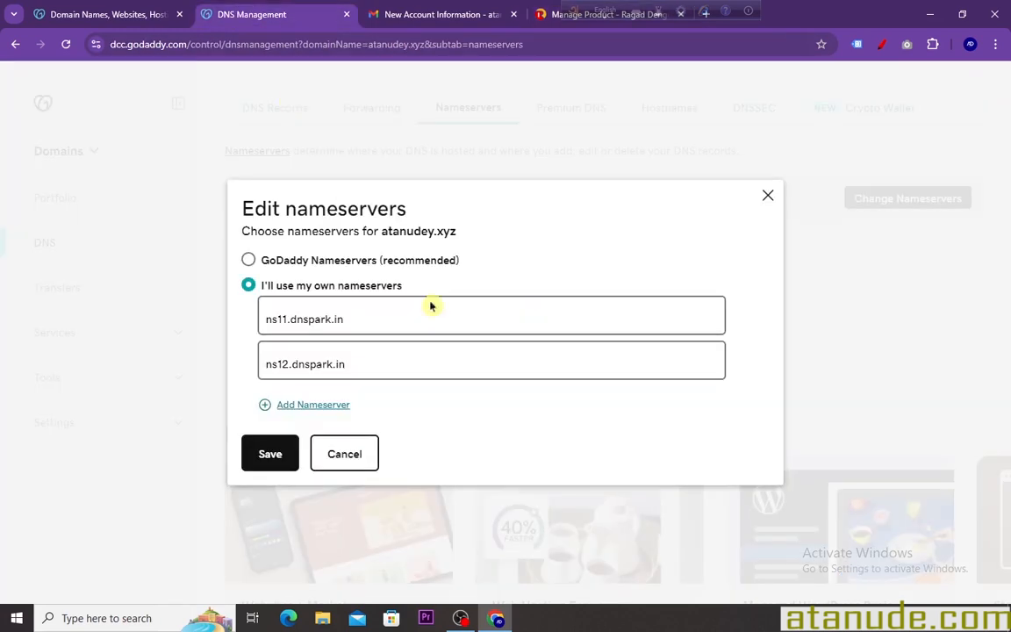
drag(349, 320, 260, 319)
right_click(286, 321)
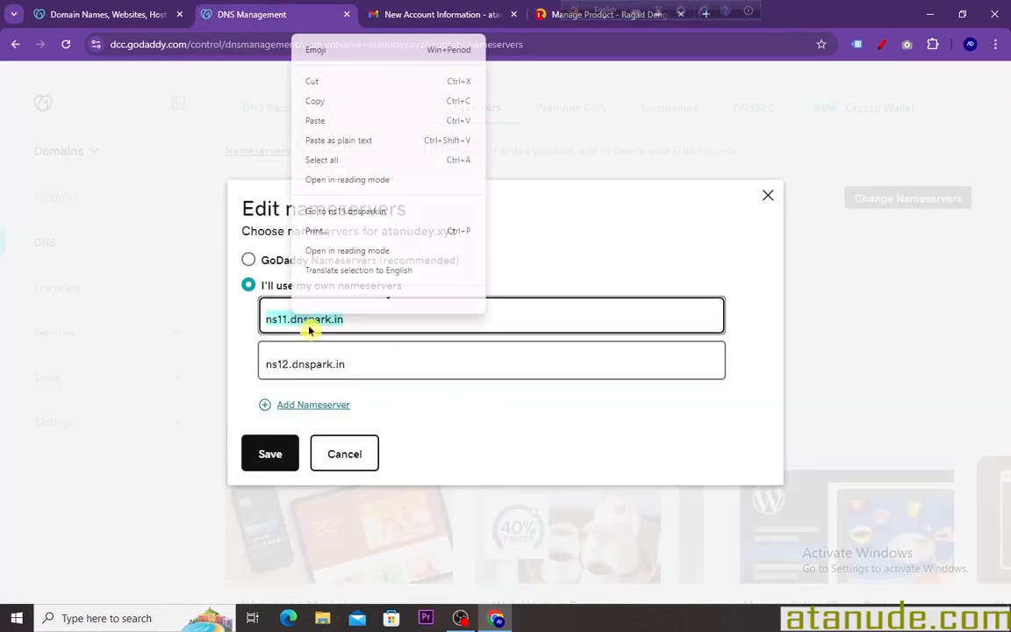
click(321, 122)
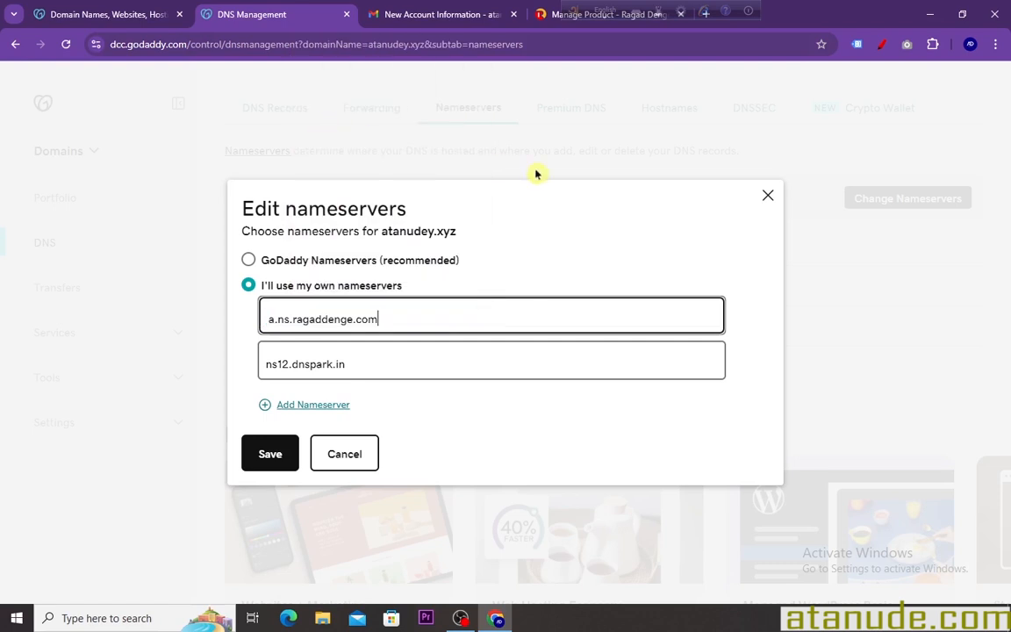
Copy b.ns.ragaddenge.com from the hosting information and replace GoDaddy's second nameserver with it.
click(558, 18)
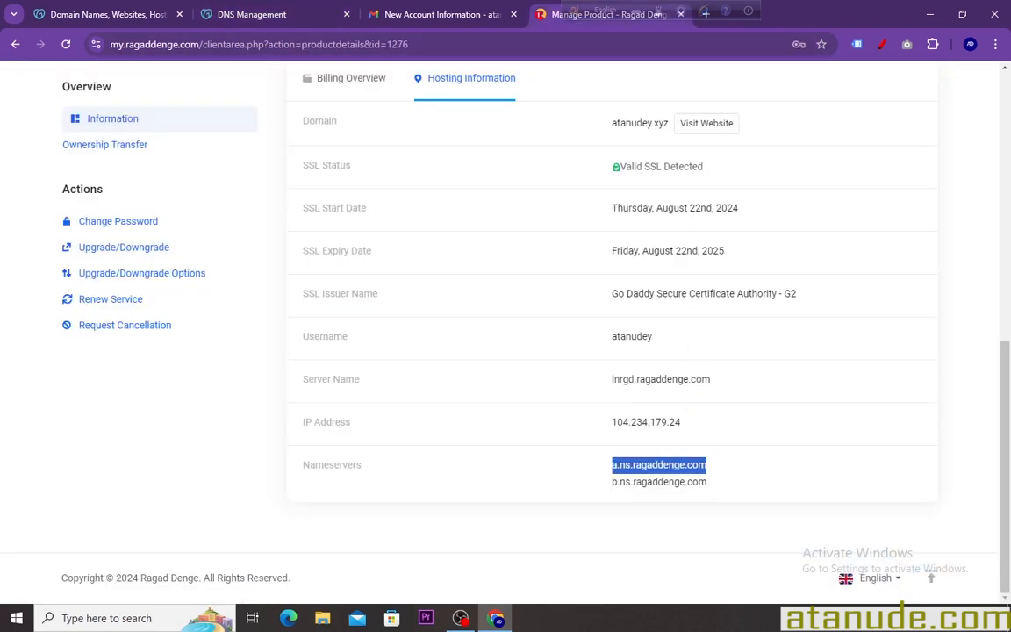
click(731, 487)
drag(731, 487, 611, 463)
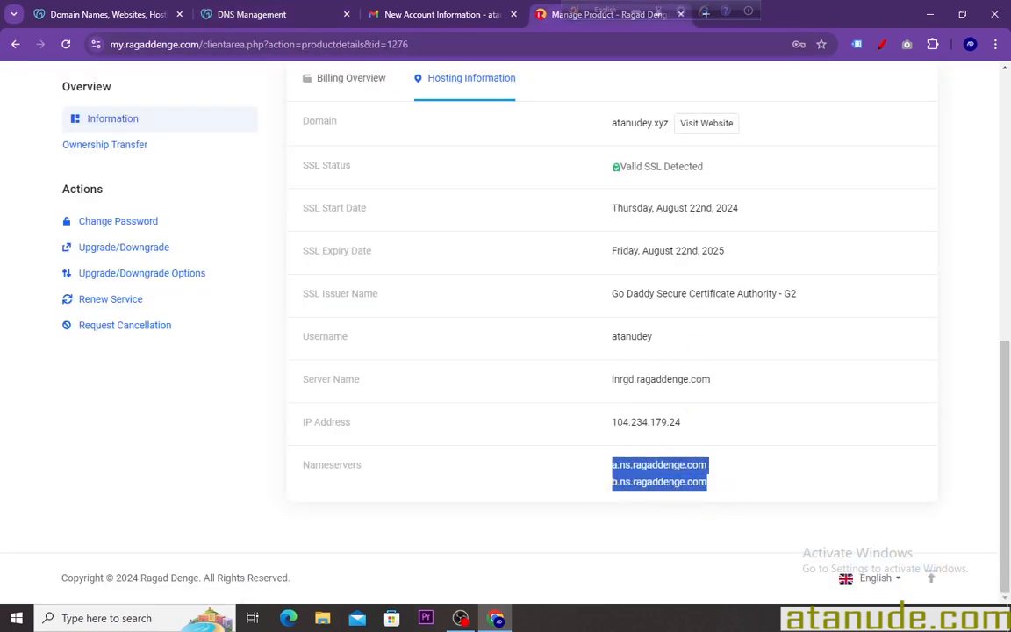
click(786, 483)
drag(721, 490, 635, 483)
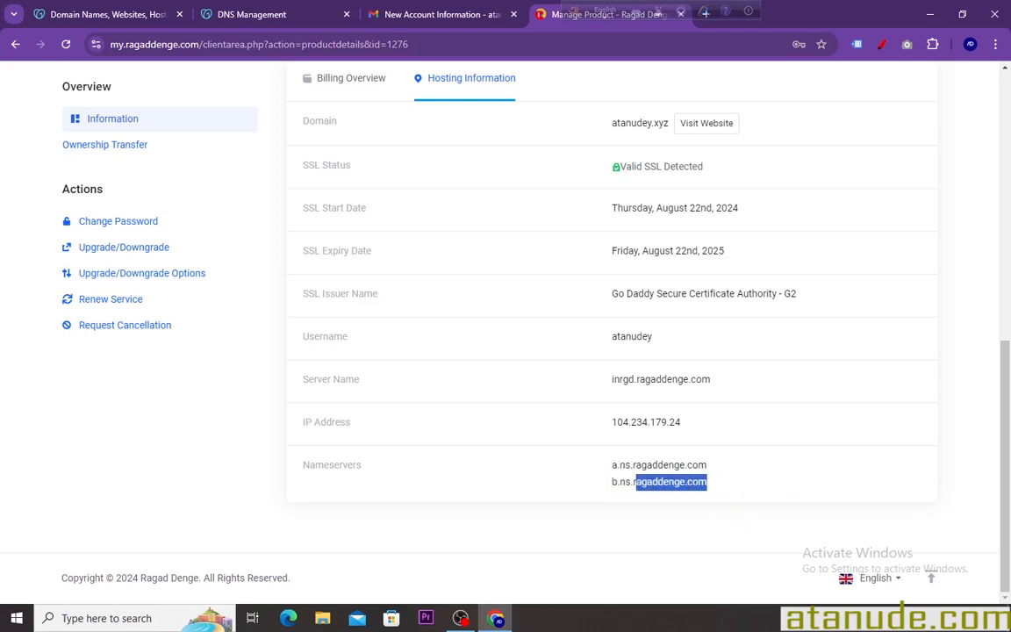
right_click(628, 481)
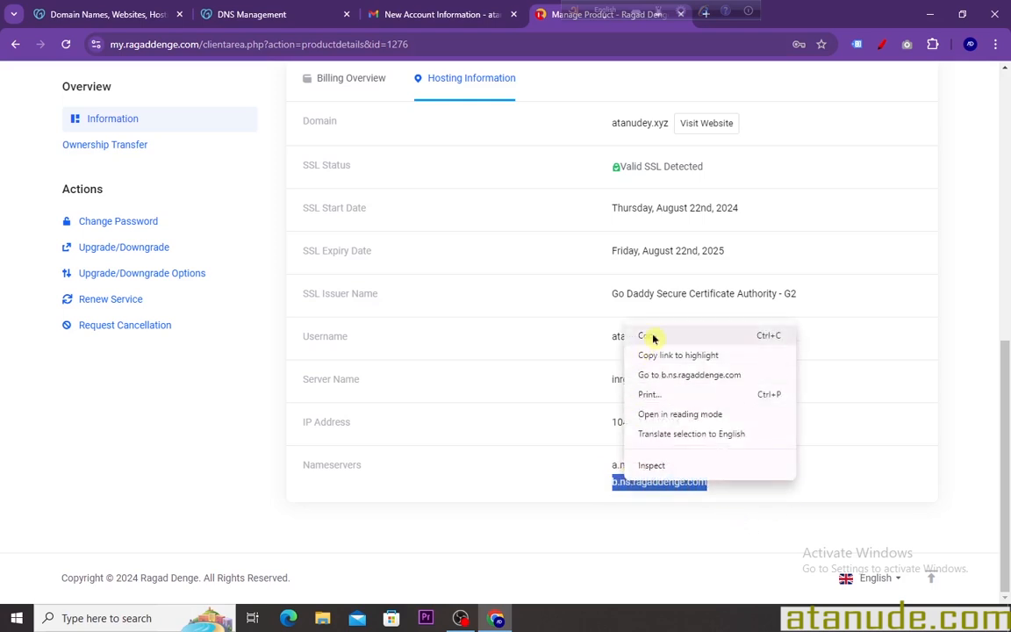
click(650, 334)
click(288, 14)
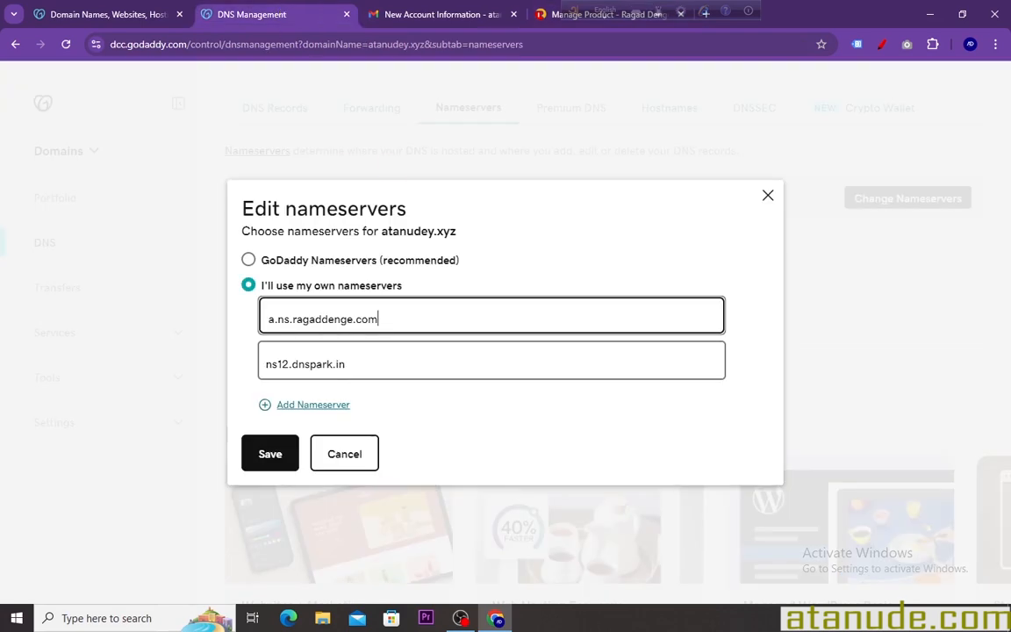
key(Tab)
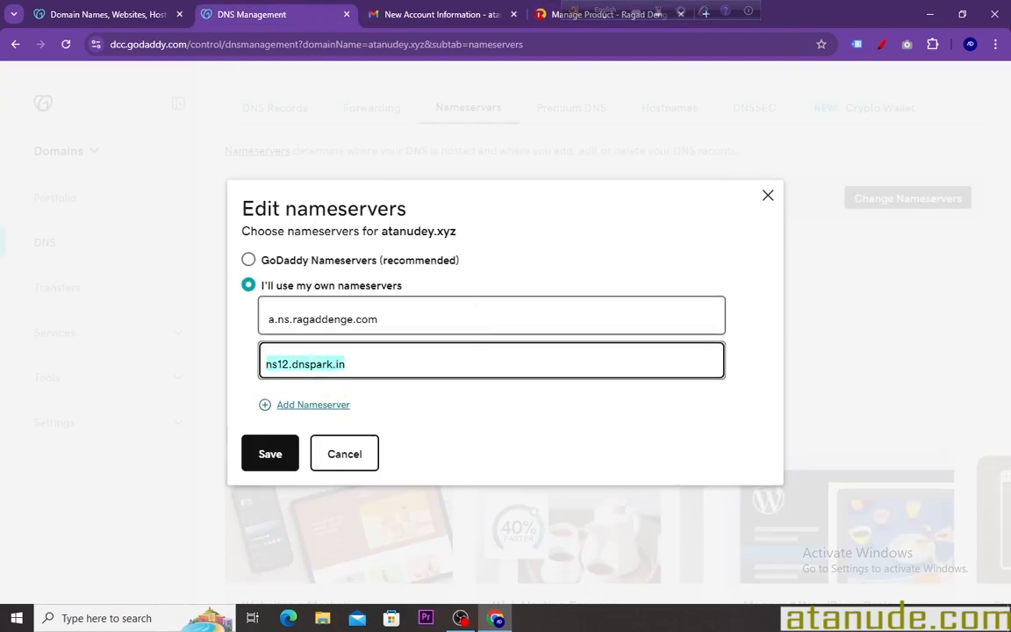
right_click(281, 361)
click(312, 136)
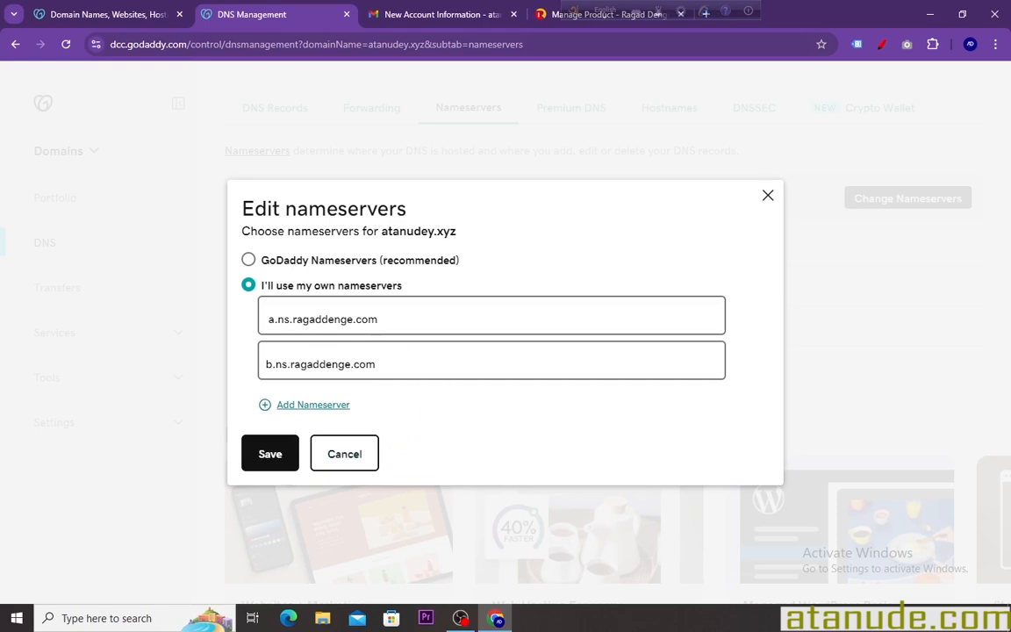
Review the Razorhost New Account Information email in Gmail, including its account details, server information and nameserver section.
click(415, 15)
scroll(562, 351, up, 3)
scroll(573, 352, up, 5)
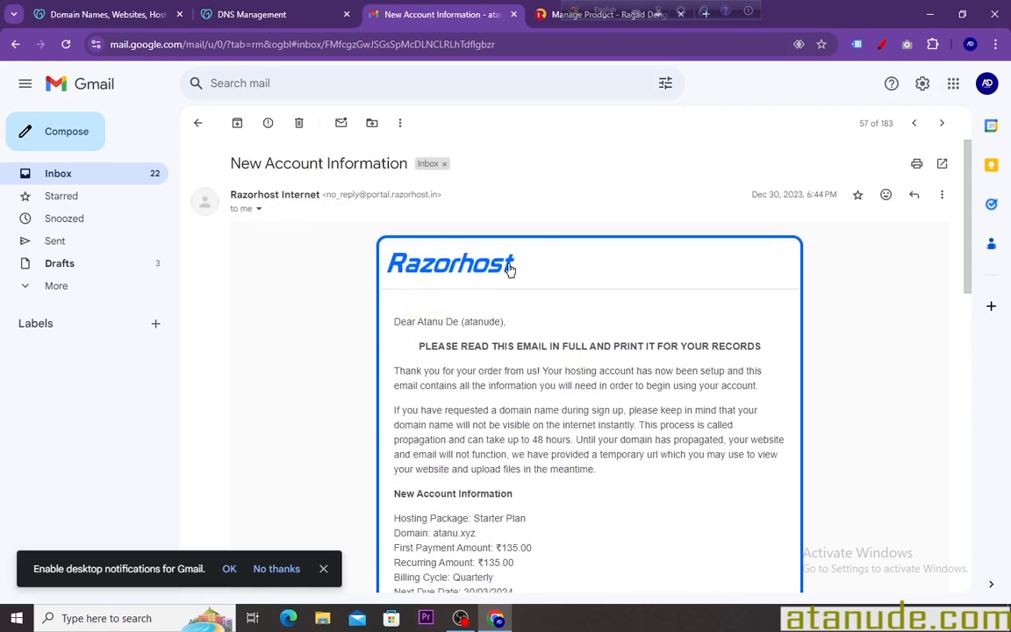
scroll(537, 355, down, 3)
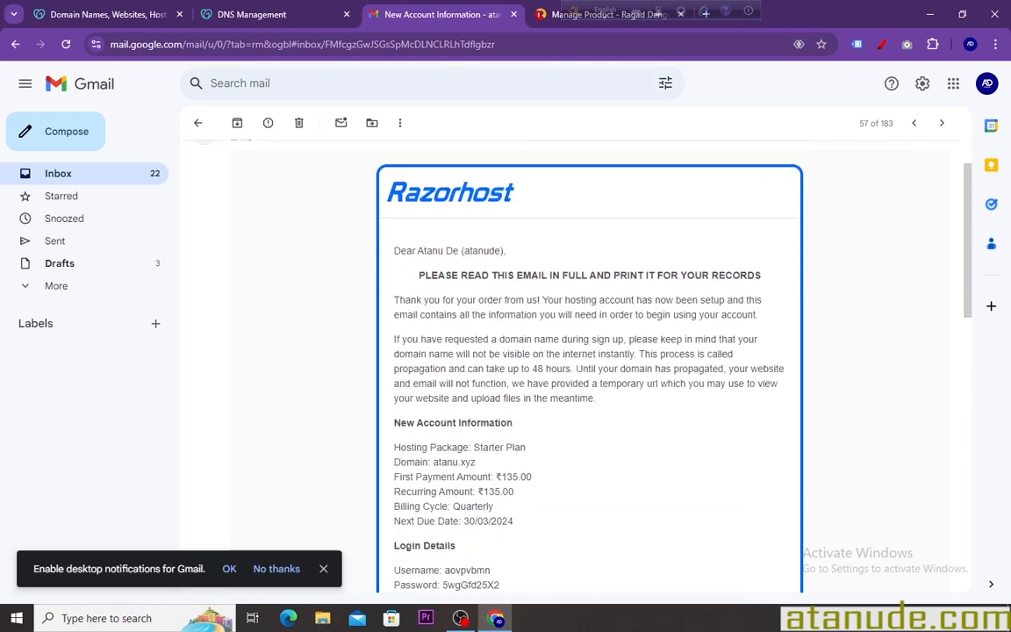
scroll(537, 356, up, 3)
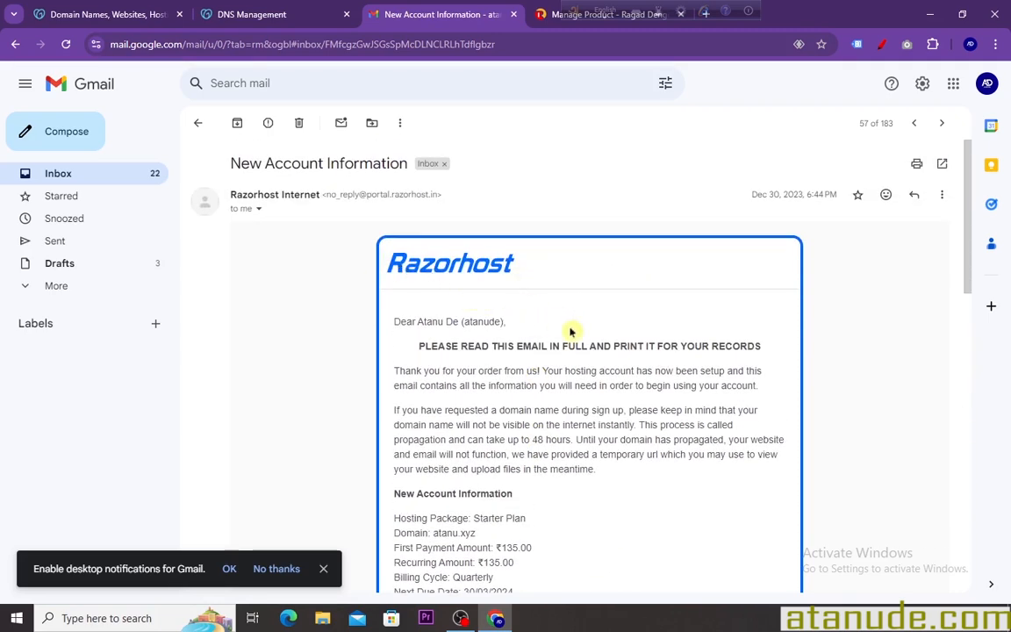
scroll(492, 285, down, 5)
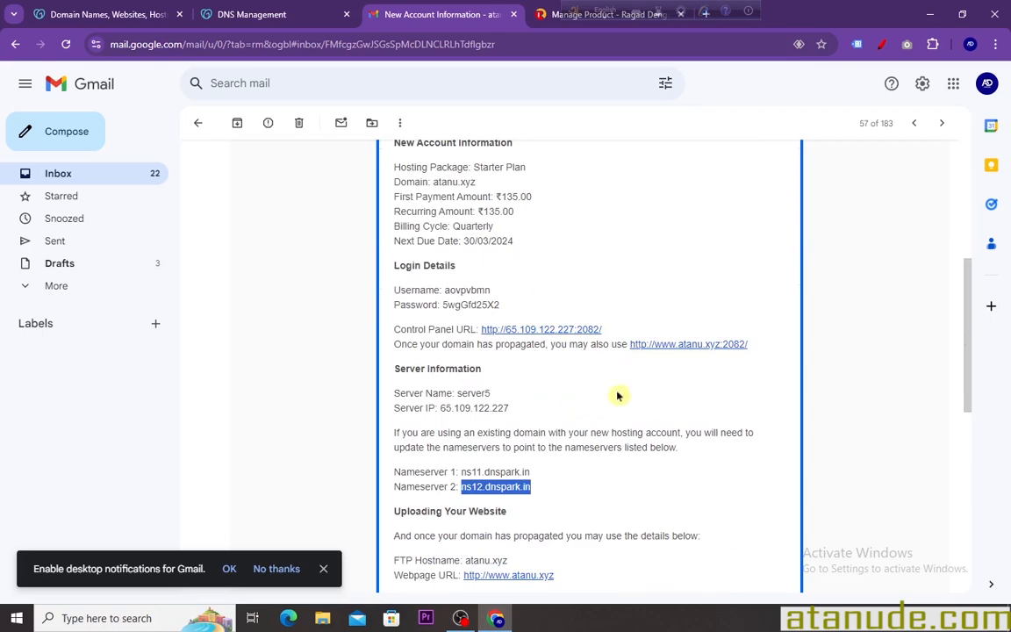
scroll(585, 290, up, 3)
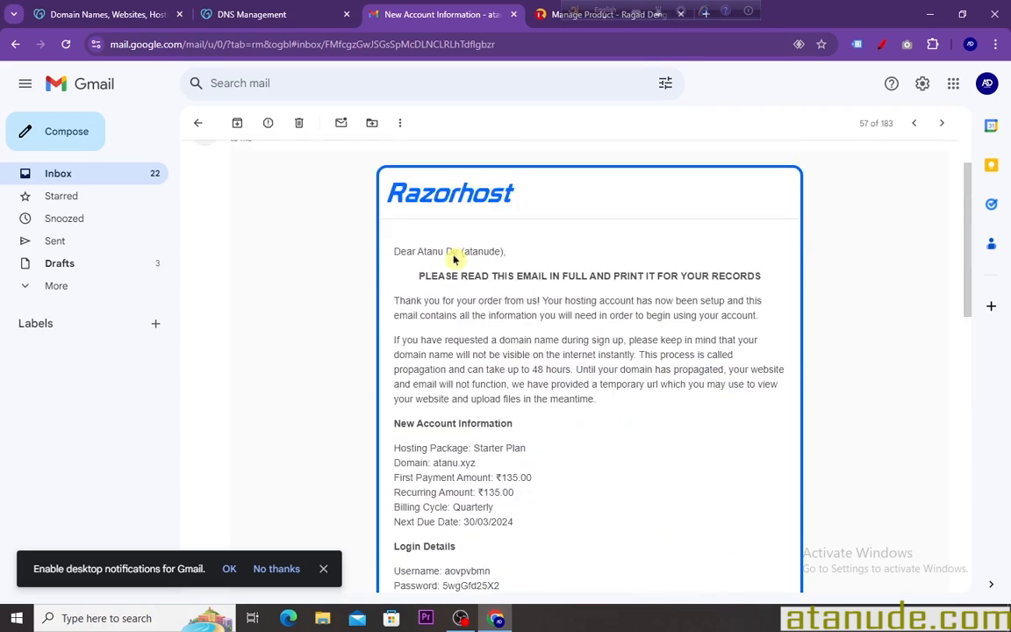
scroll(530, 334, down, 5)
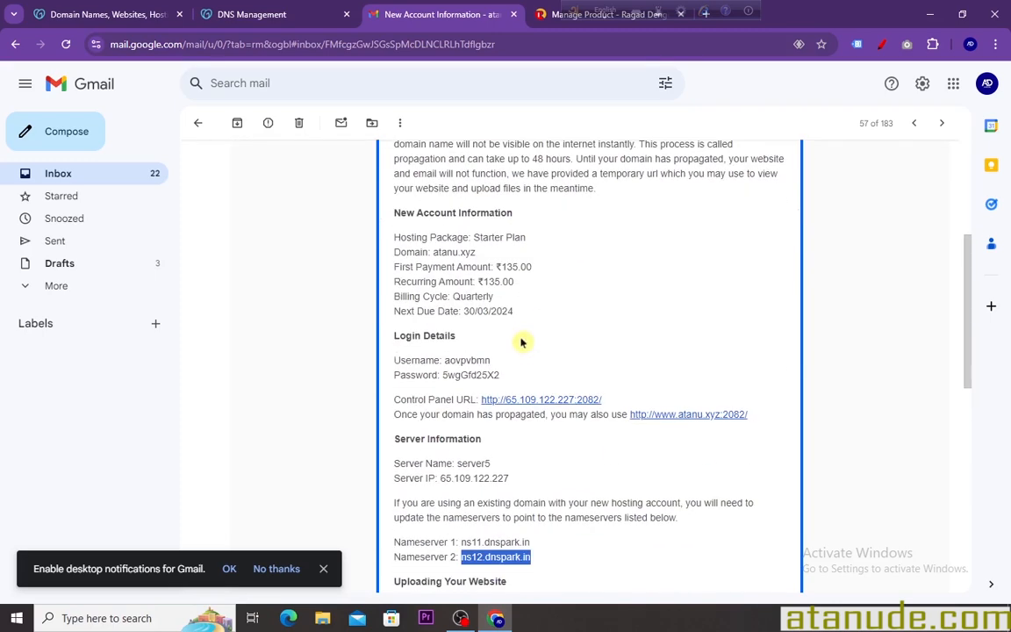
scroll(521, 341, up, 5)
scroll(588, 351, up, 2)
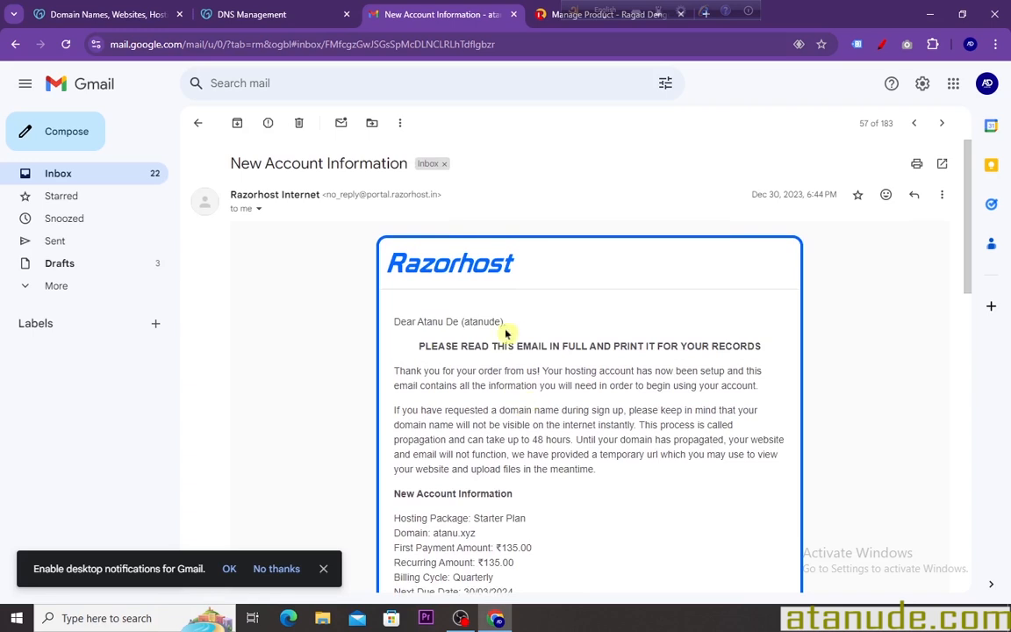
Return to GoDaddy's nameserver editor, save the two custom nameservers for atanudey.xyz, and consent to the update.
click(289, 17)
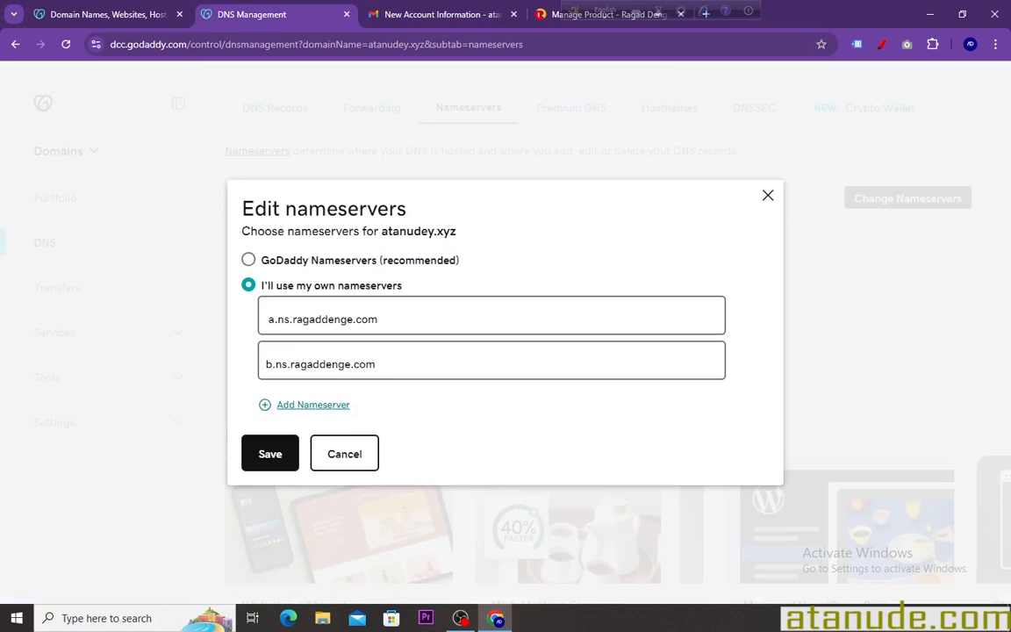
click(266, 458)
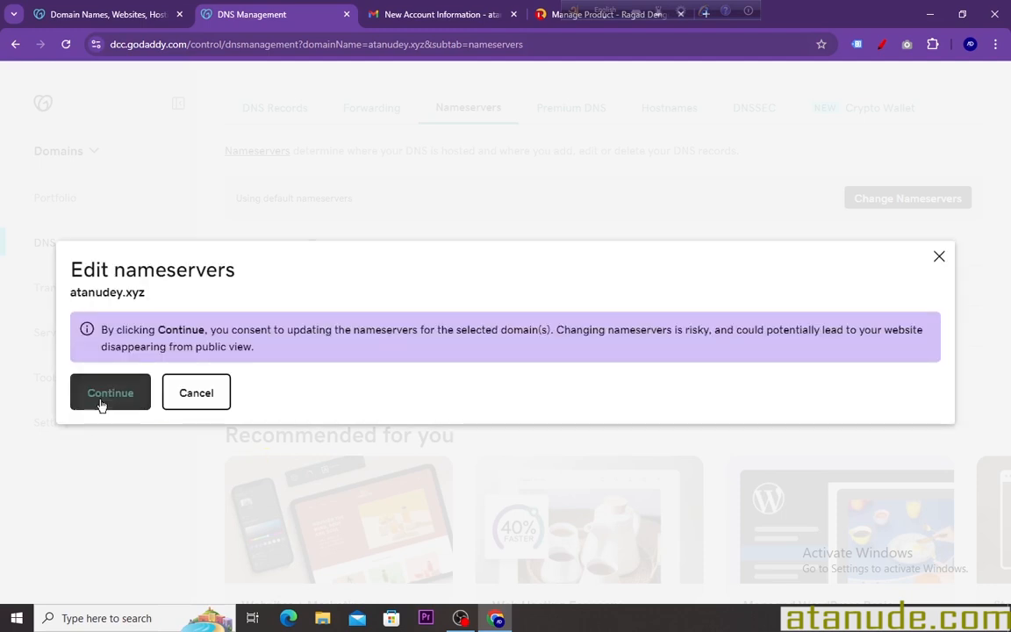
click(102, 404)
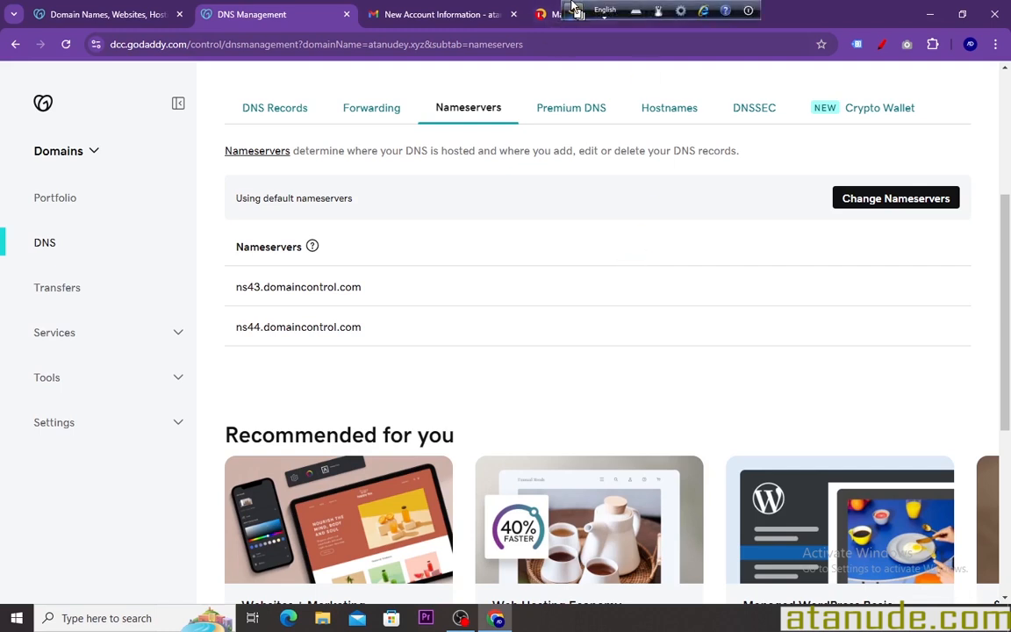
Search Google for "dns checker" in a new browser tab, open dnschecker.org, and dismiss its notification request.
drag(579, 28, 595, 627)
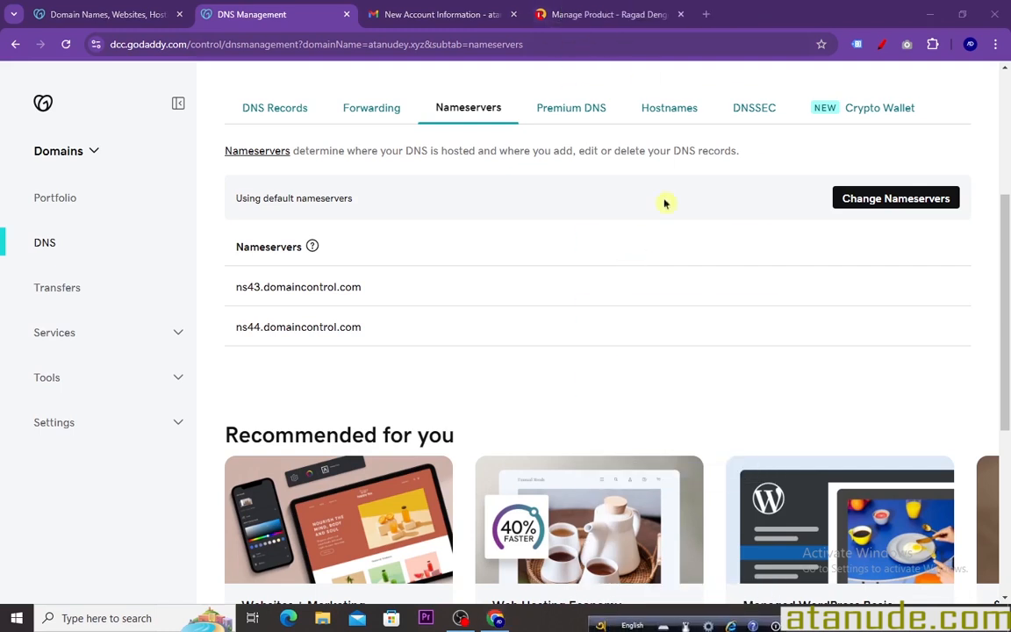
click(711, 15)
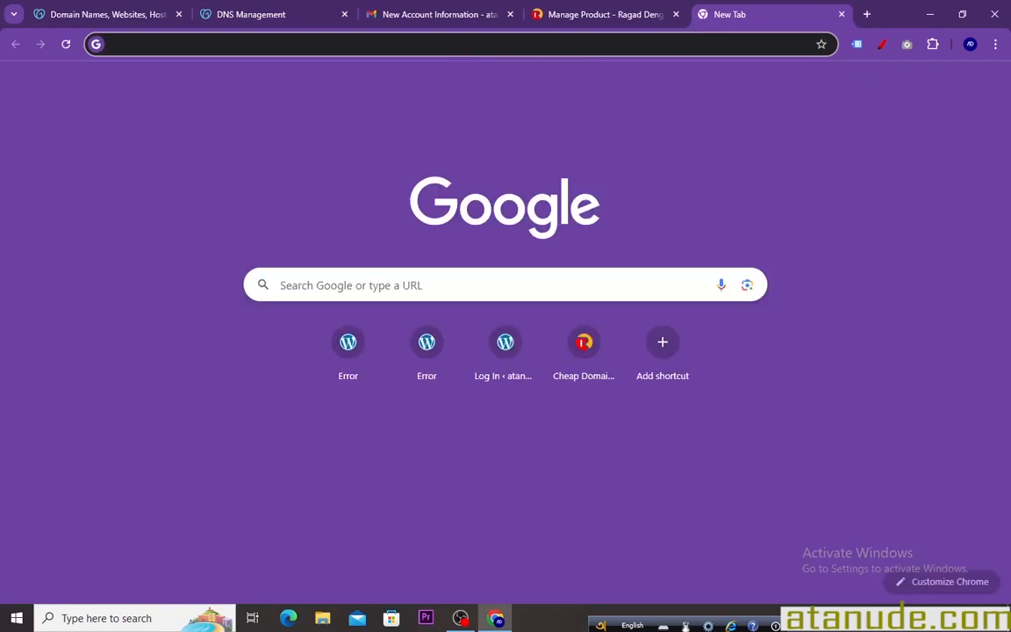
click(739, 41)
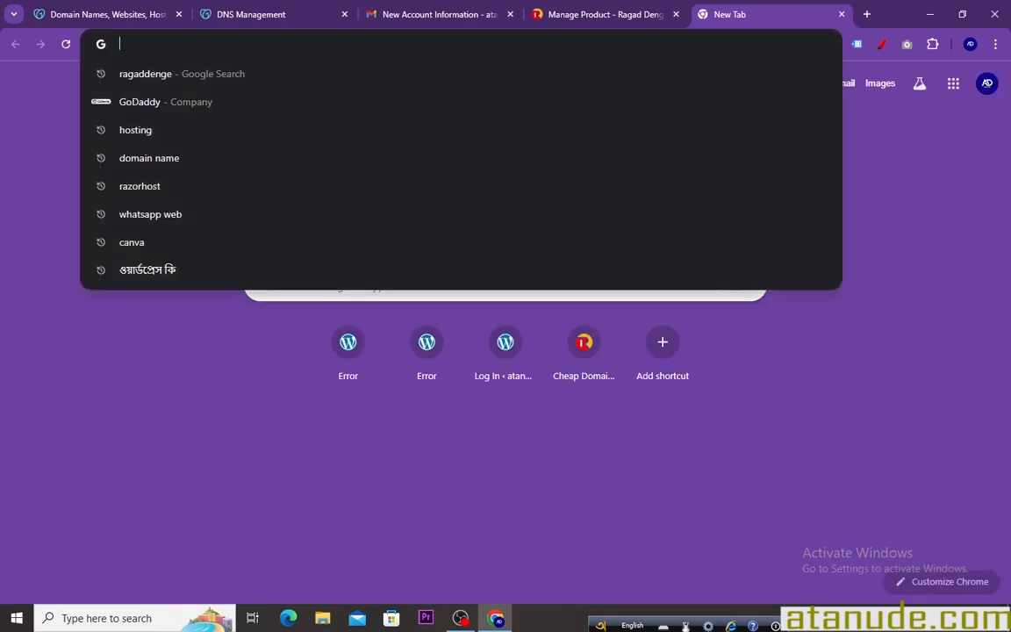
text(d)
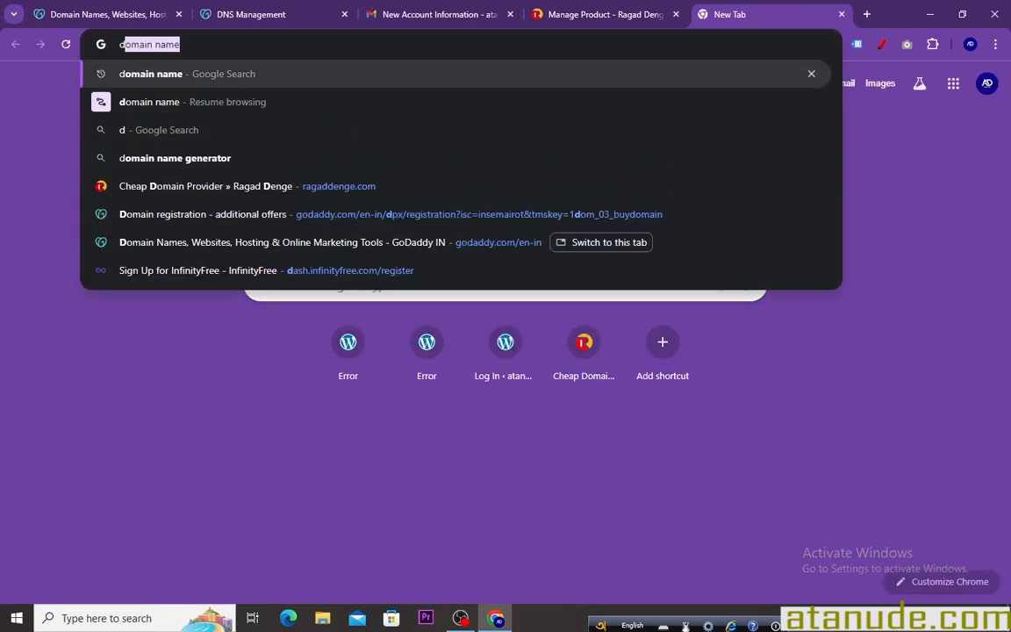
text(ns)
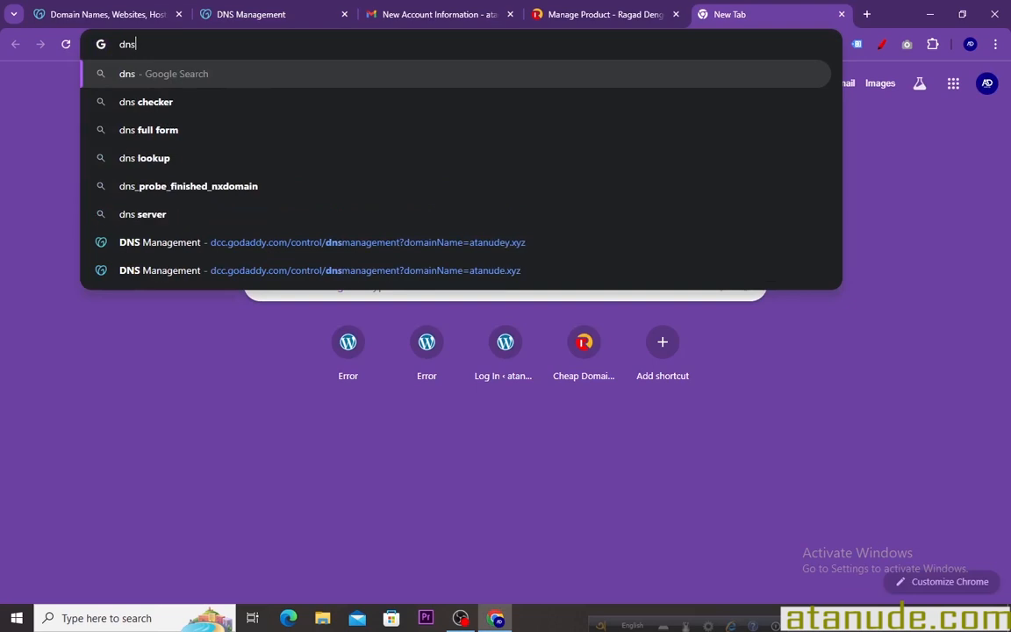
click(133, 104)
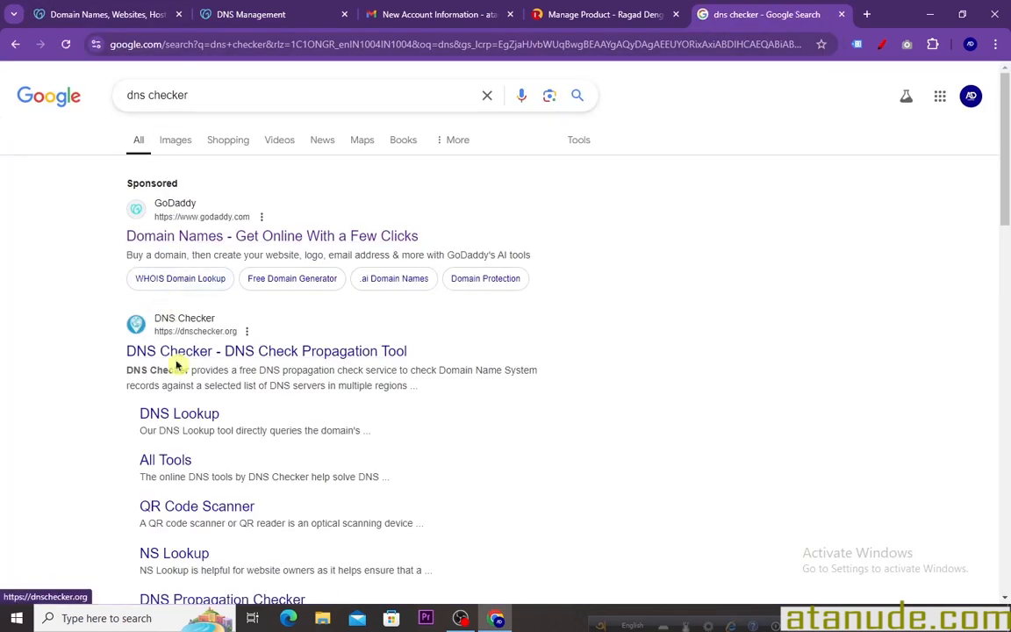
scroll(185, 299, down, 1)
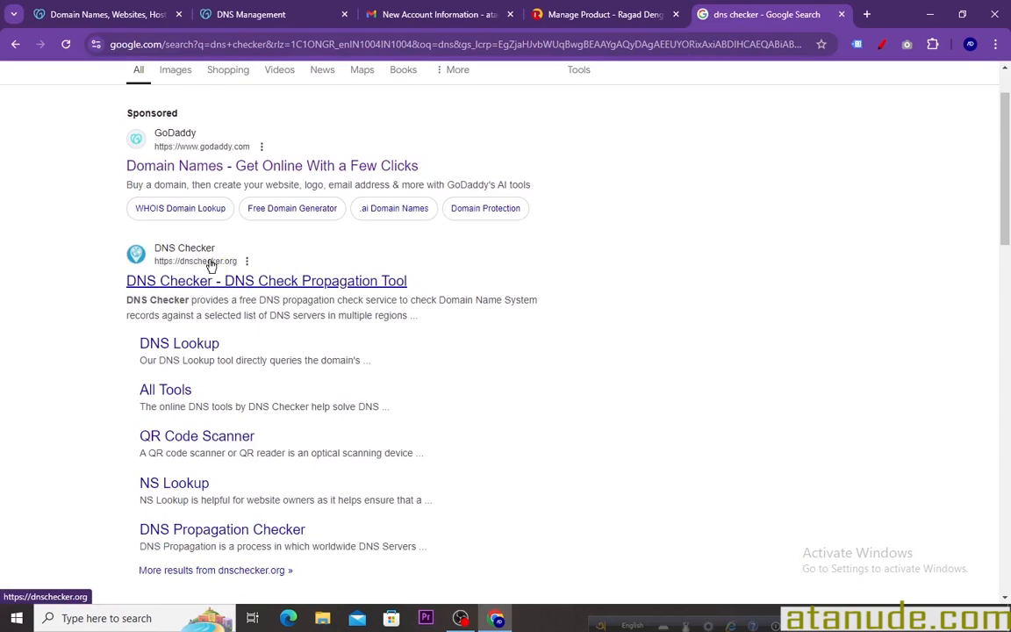
click(211, 265)
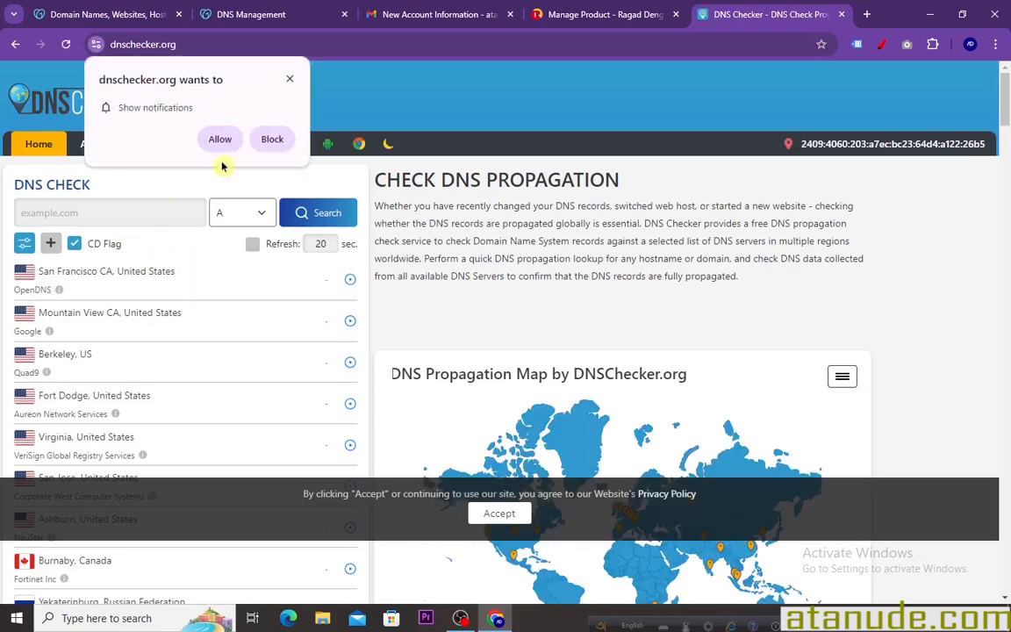
click(285, 81)
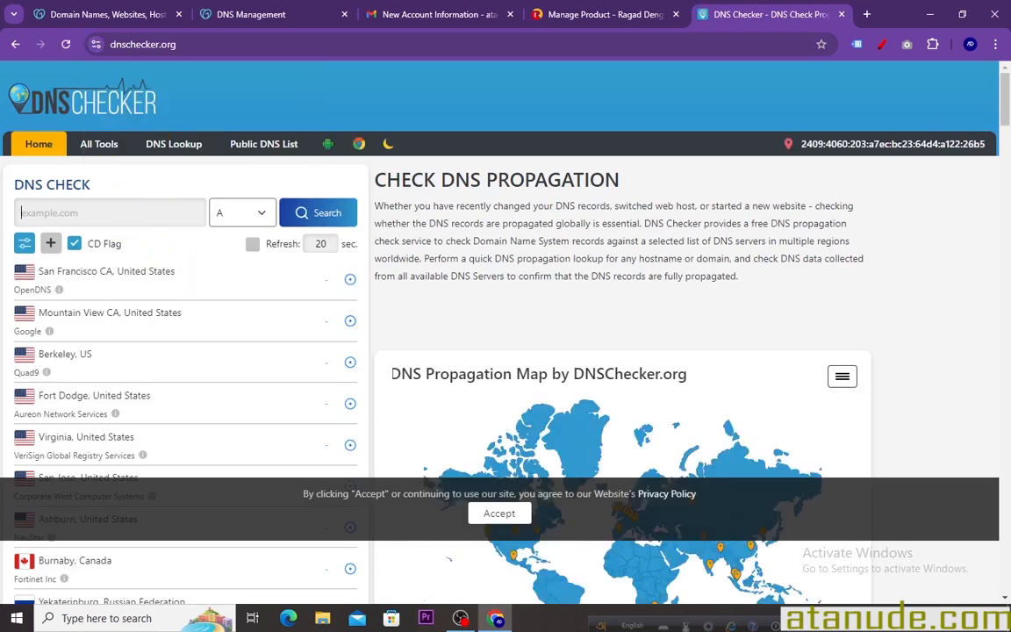
Check the worldwide DNS propagation of atanudey.xyz with the record type set to NS, and review the nameservers listed per location.
click(114, 212)
text(a)
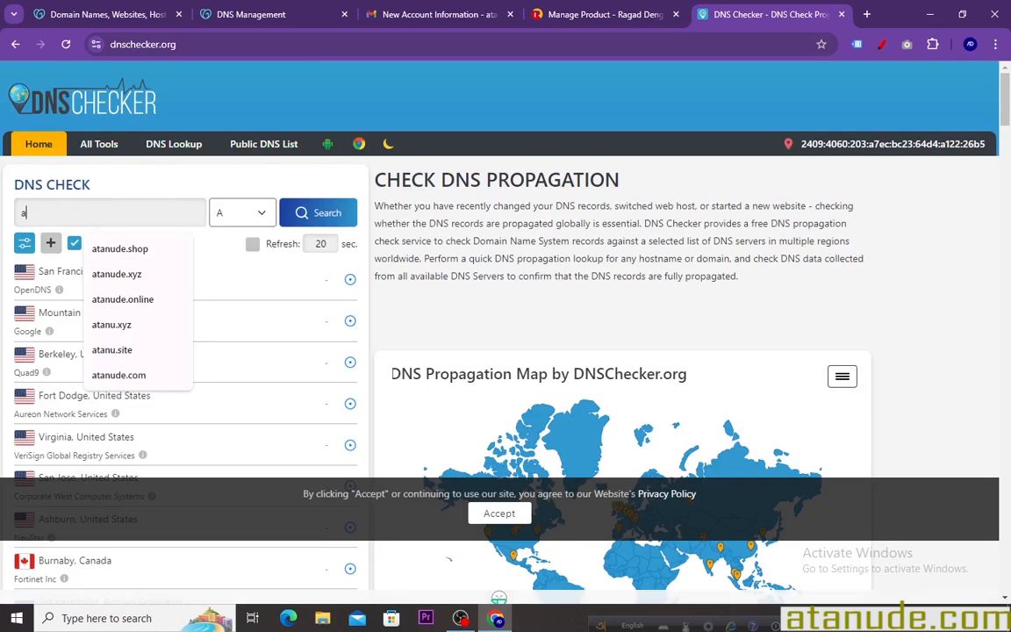
text(tanudey.)
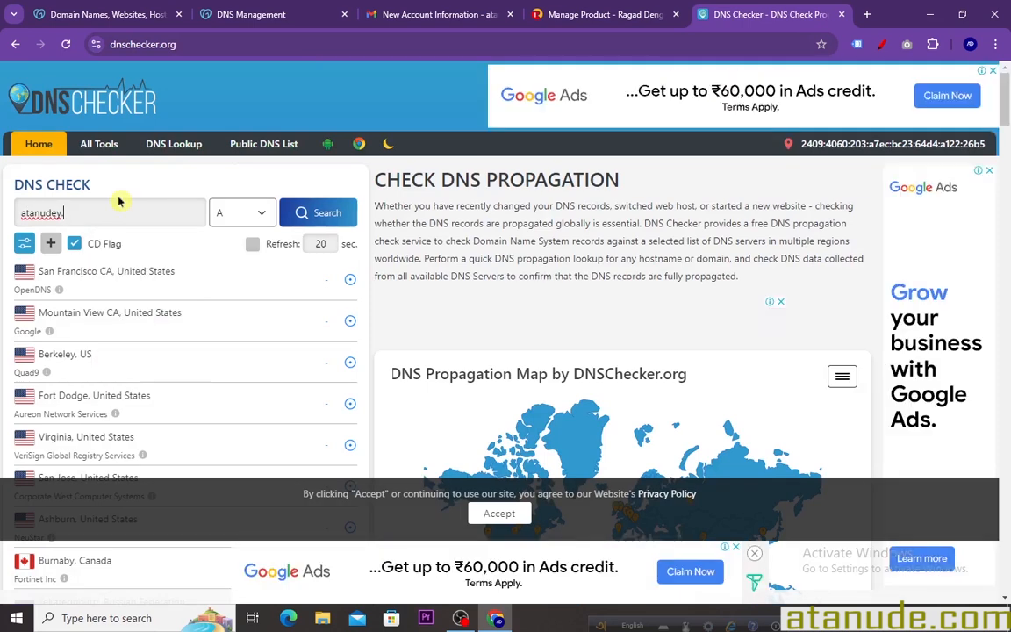
text(xy)
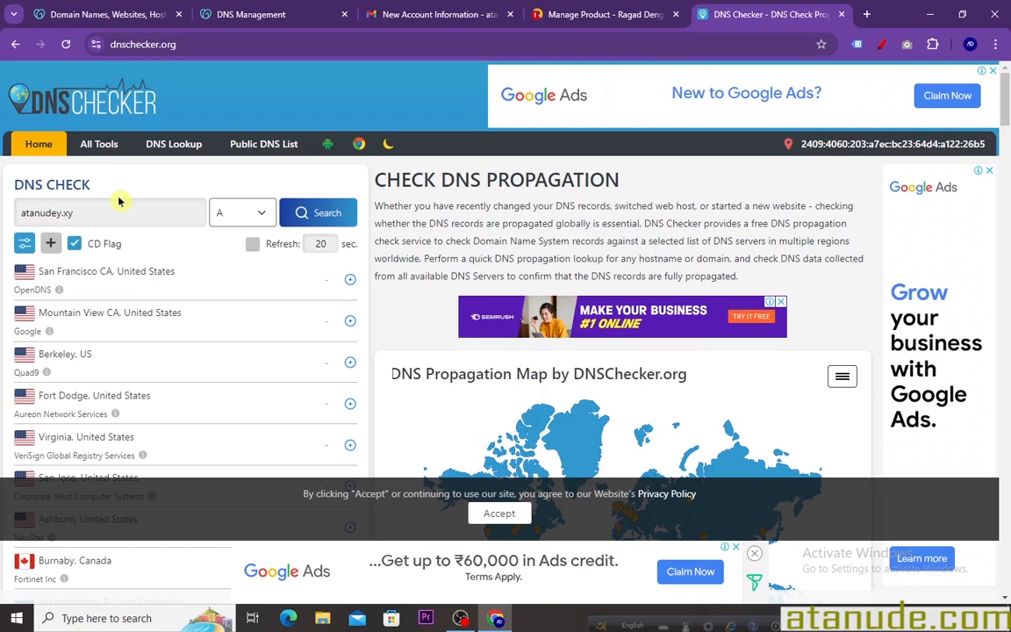
text(z)
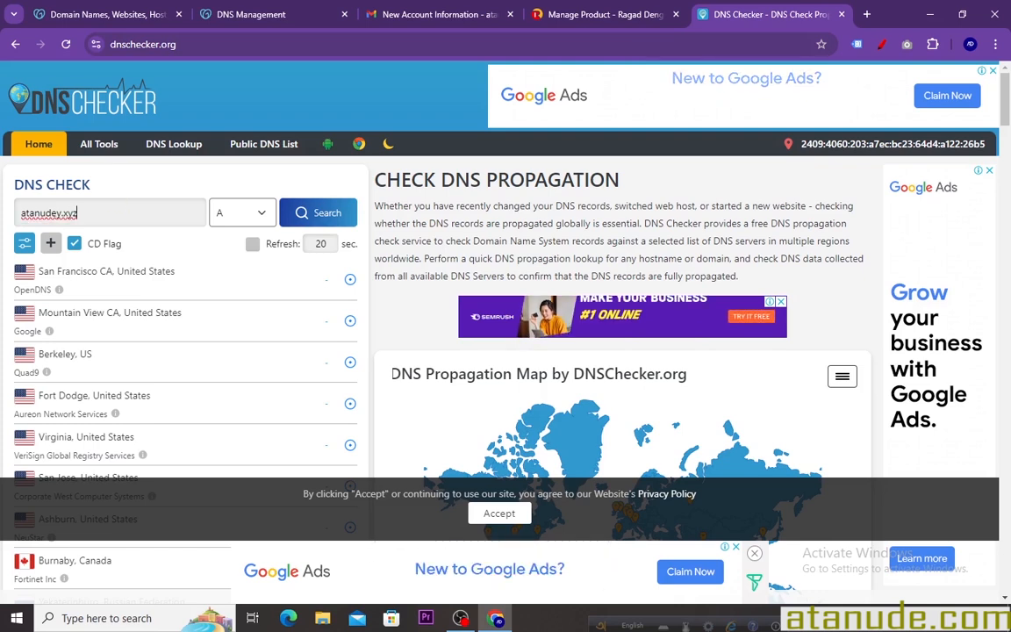
click(261, 220)
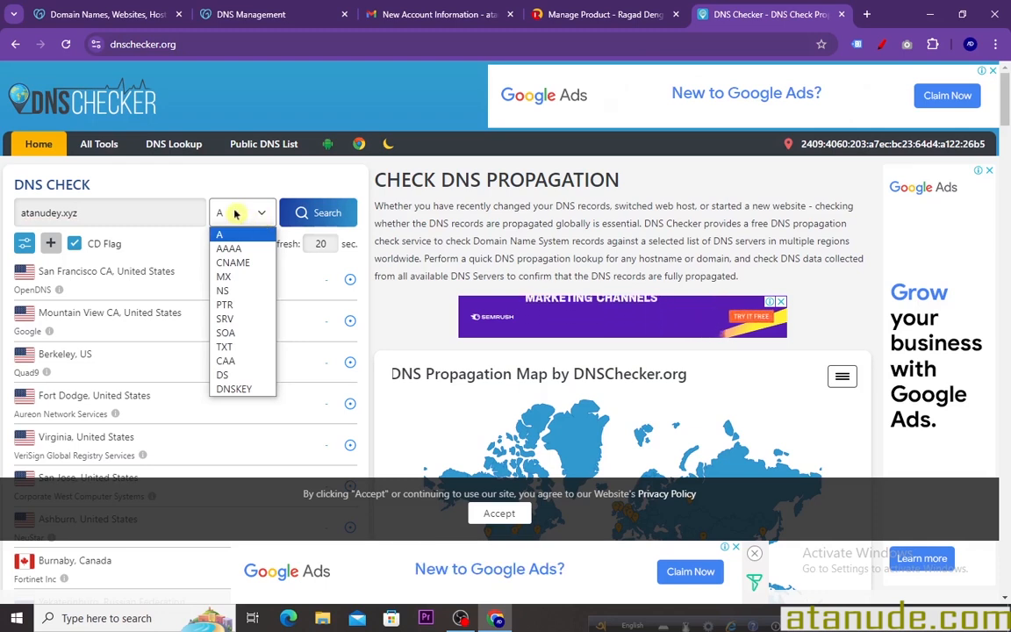
click(228, 292)
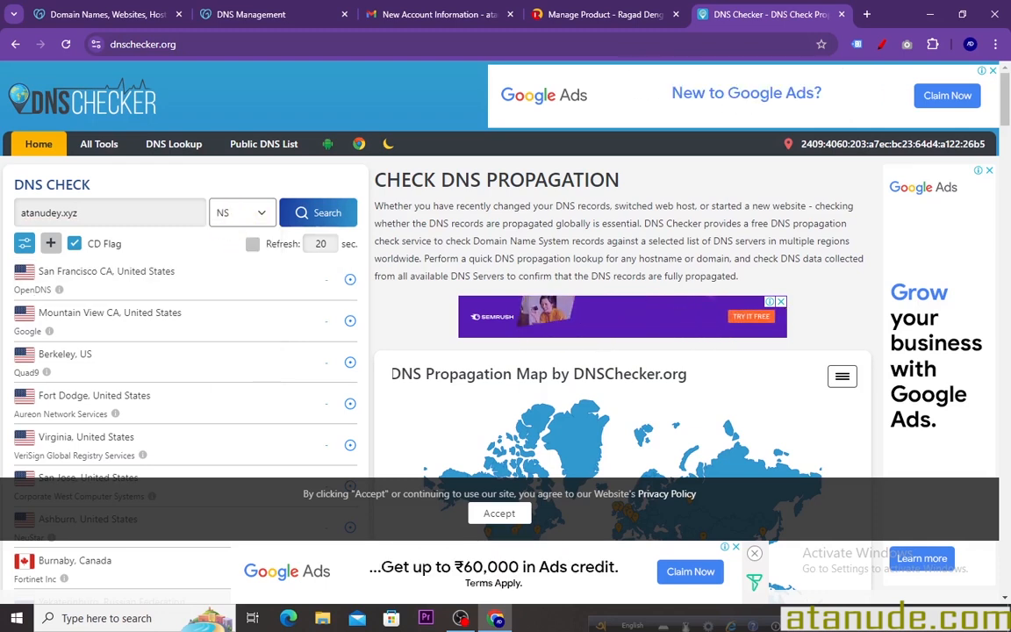
click(301, 216)
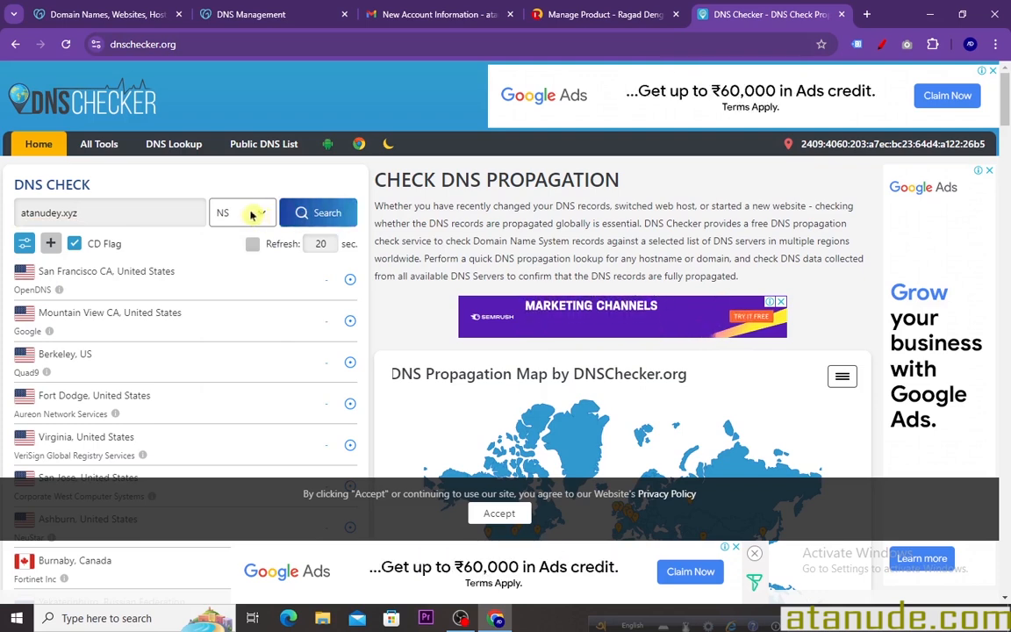
click(316, 214)
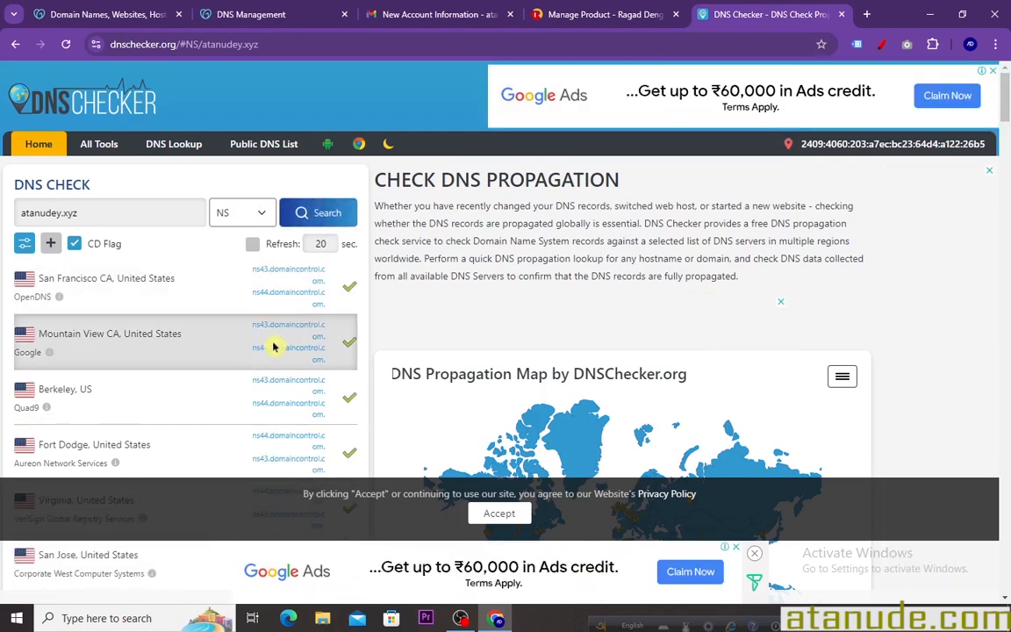
scroll(274, 338, down, 2)
scroll(275, 332, up, 2)
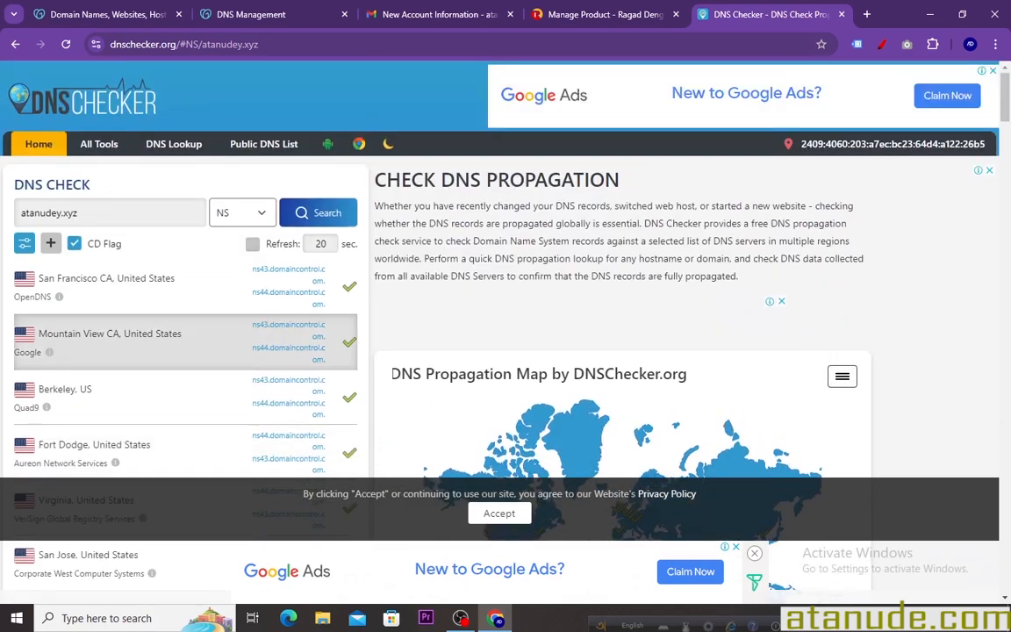